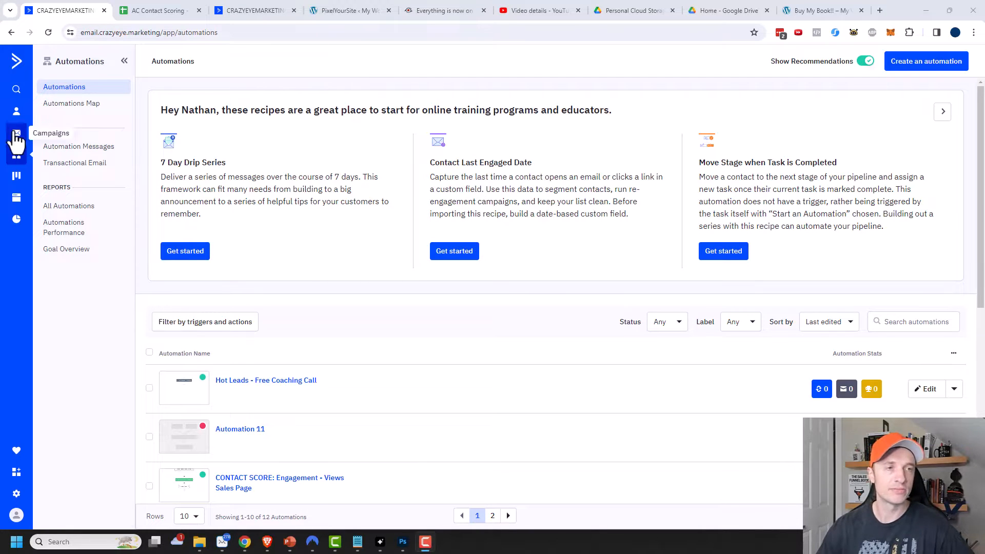
Add a contact field named "Last Email Engagement" with the Date type in the General Details group.
{"action": "left_click", "coordinate": [16, 111]}
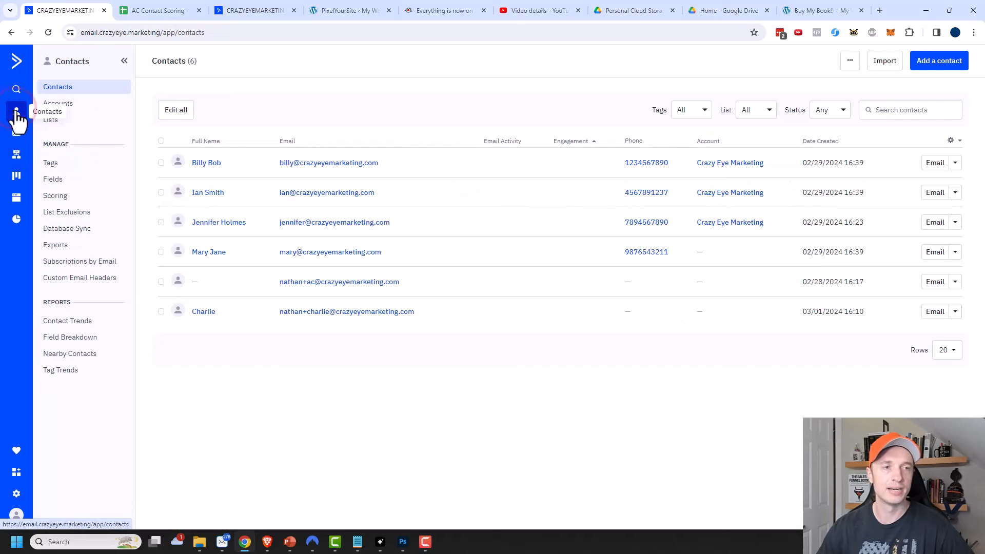
{"action": "left_click", "coordinate": [64, 180]}
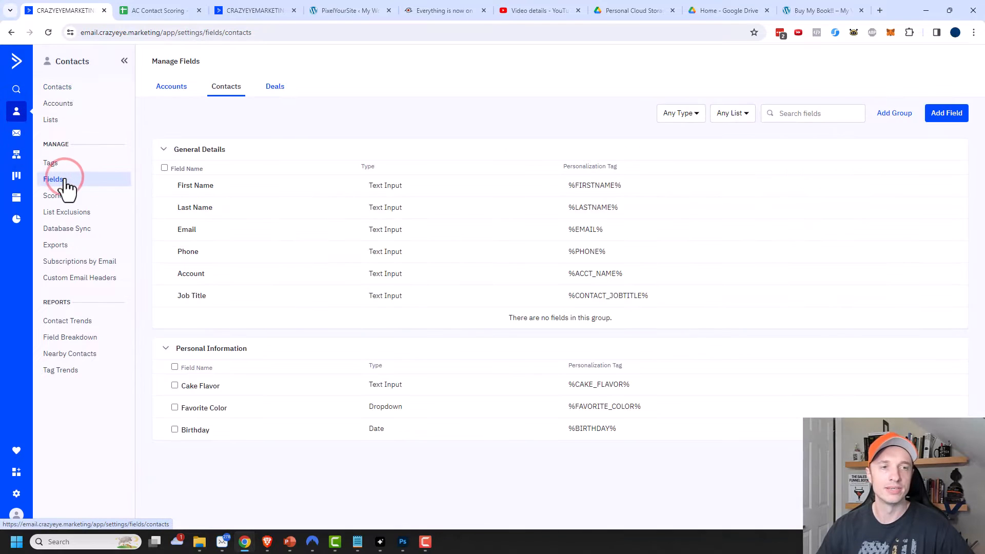
{"action": "left_click", "coordinate": [946, 114]}
{"action": "left_click", "coordinate": [439, 262]}
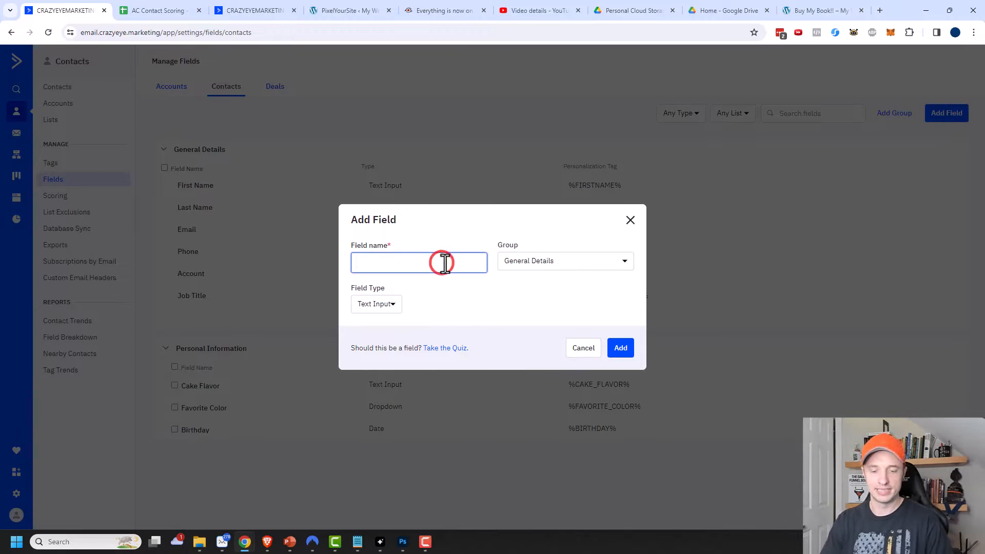
{"action": "type", "text": "Last Email Engagement"}
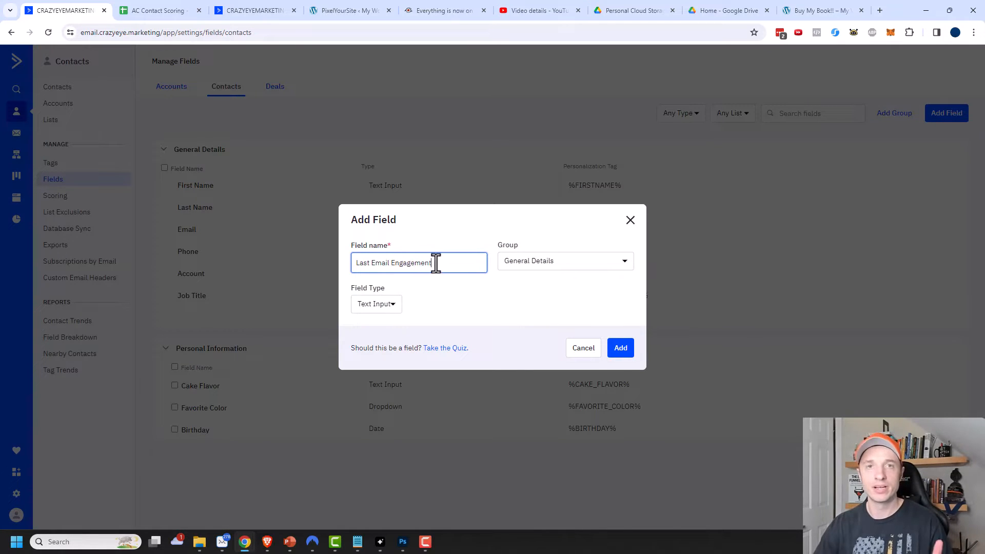
{"action": "left_click", "coordinate": [528, 274]}
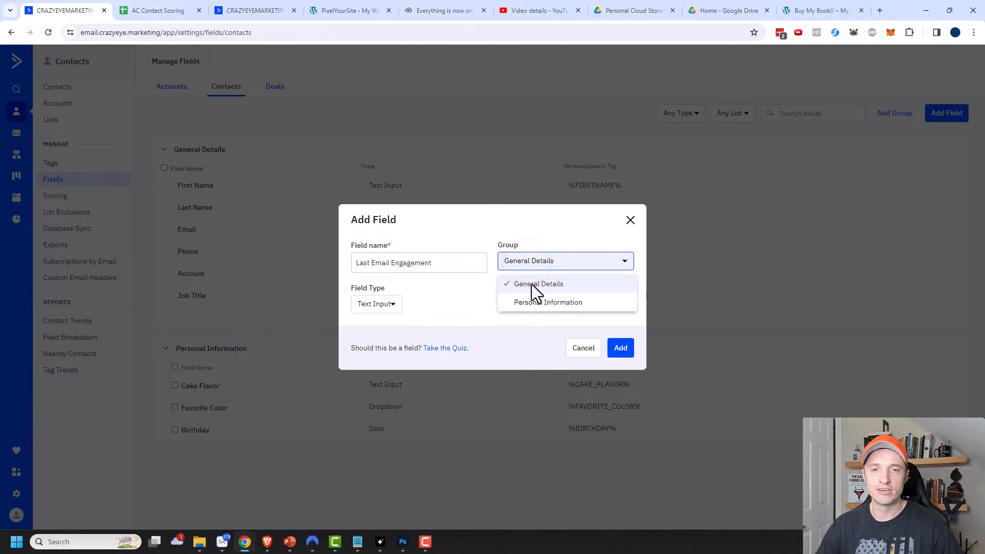
{"action": "left_click", "coordinate": [538, 284]}
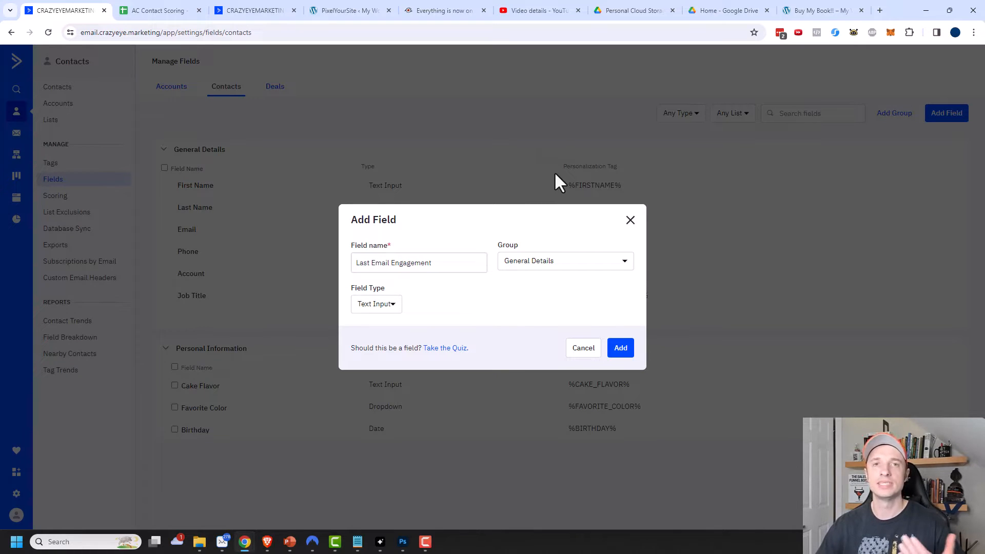
{"action": "left_click", "coordinate": [380, 305]}
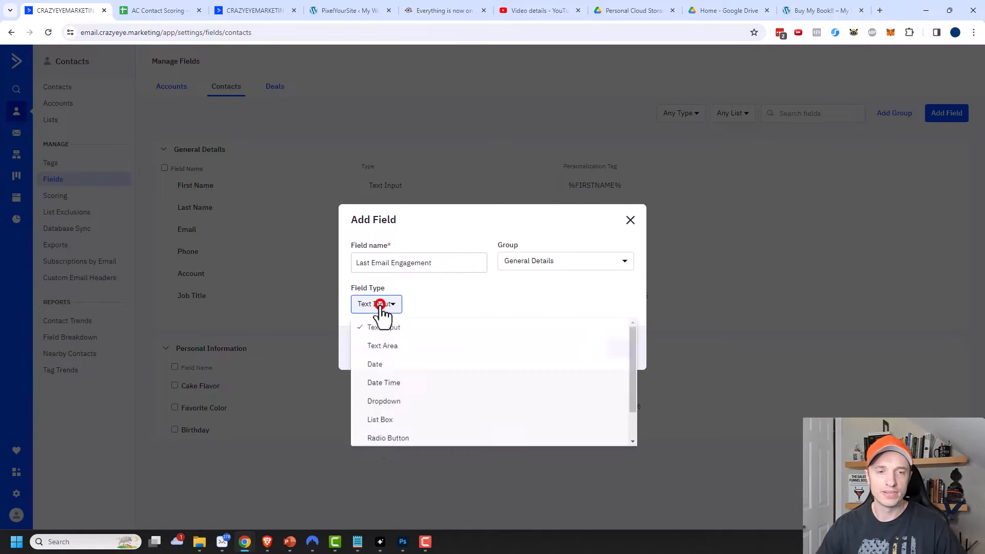
{"action": "left_click", "coordinate": [375, 364]}
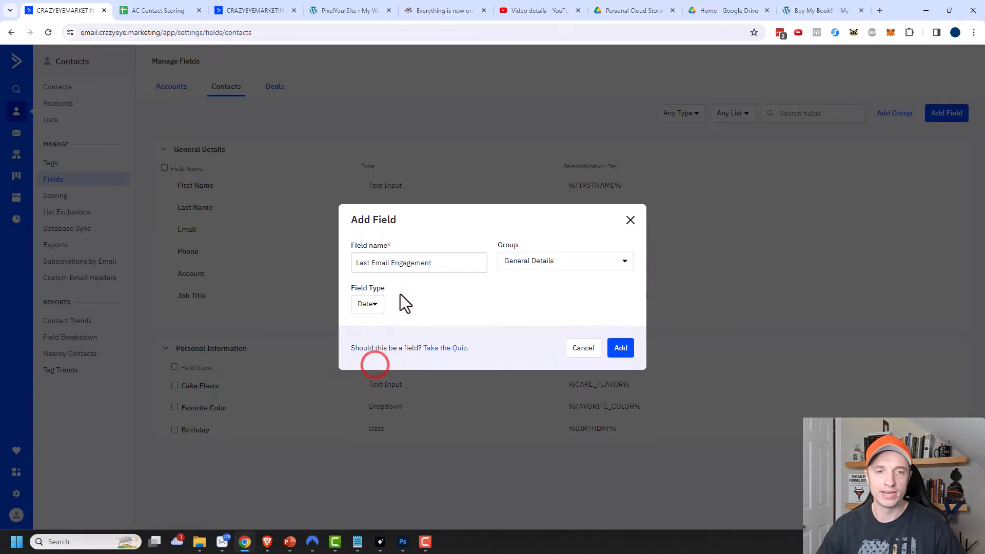
{"action": "left_click", "coordinate": [622, 349]}
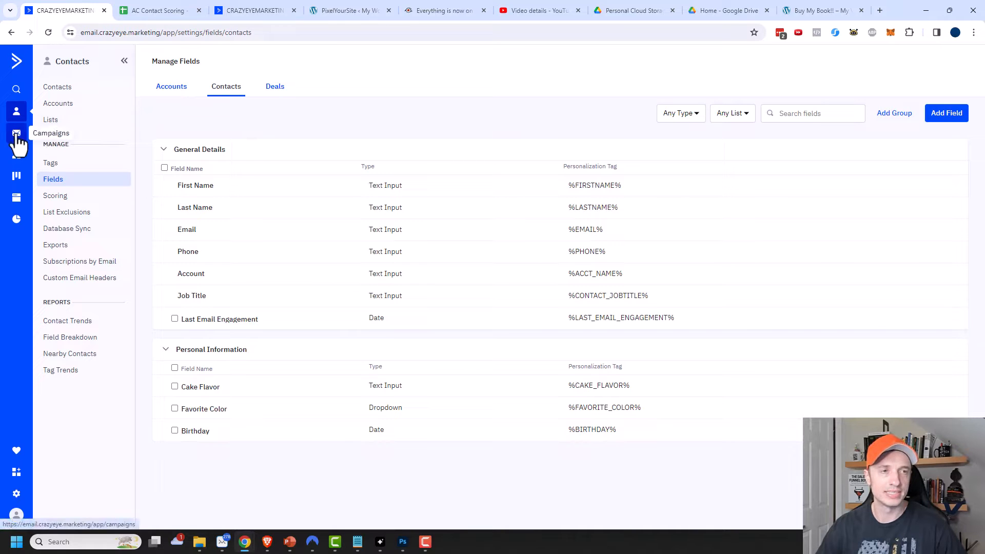
Create a new automation using the Start from Scratch recipe.
{"action": "left_click", "coordinate": [17, 156]}
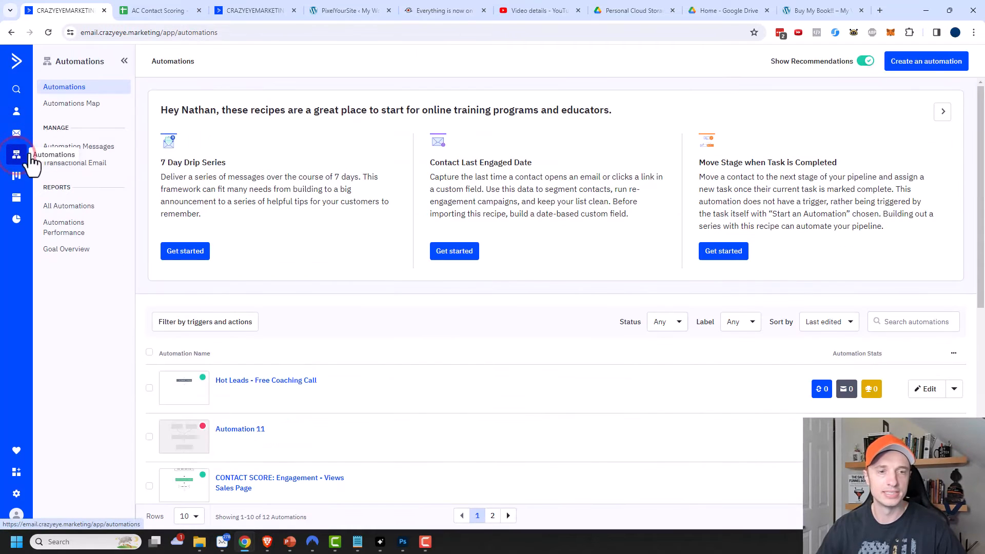
{"action": "left_click", "coordinate": [944, 67]}
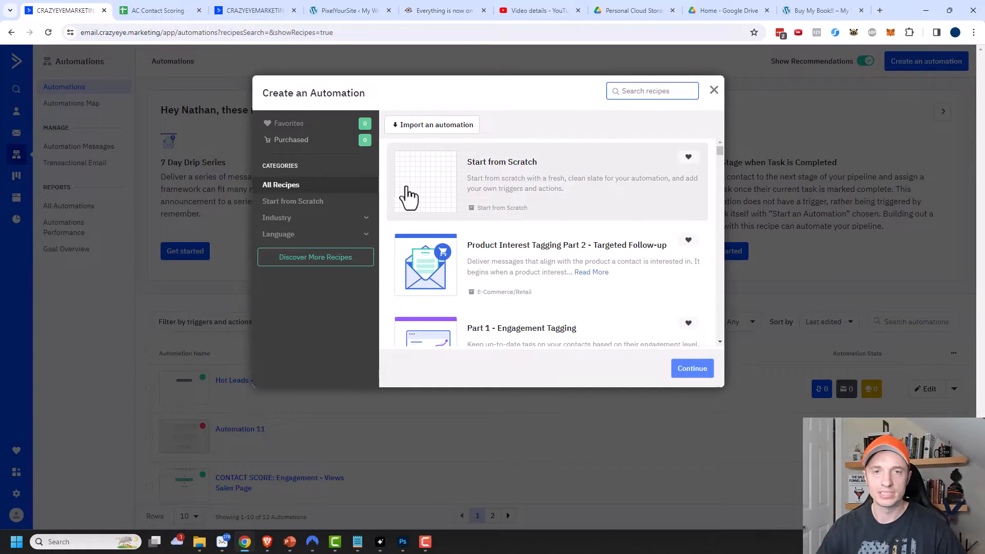
{"action": "left_click", "coordinate": [411, 195]}
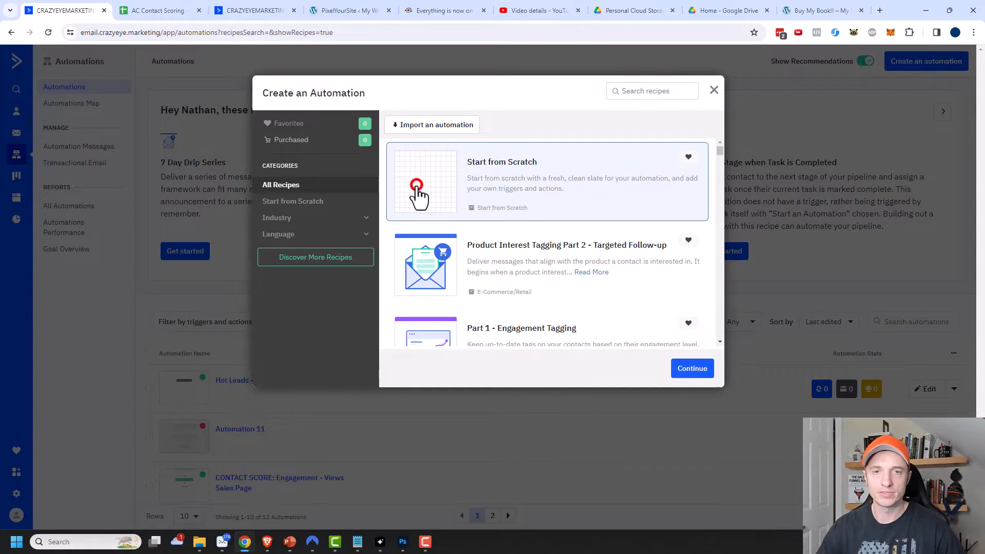
{"action": "left_click", "coordinate": [692, 370]}
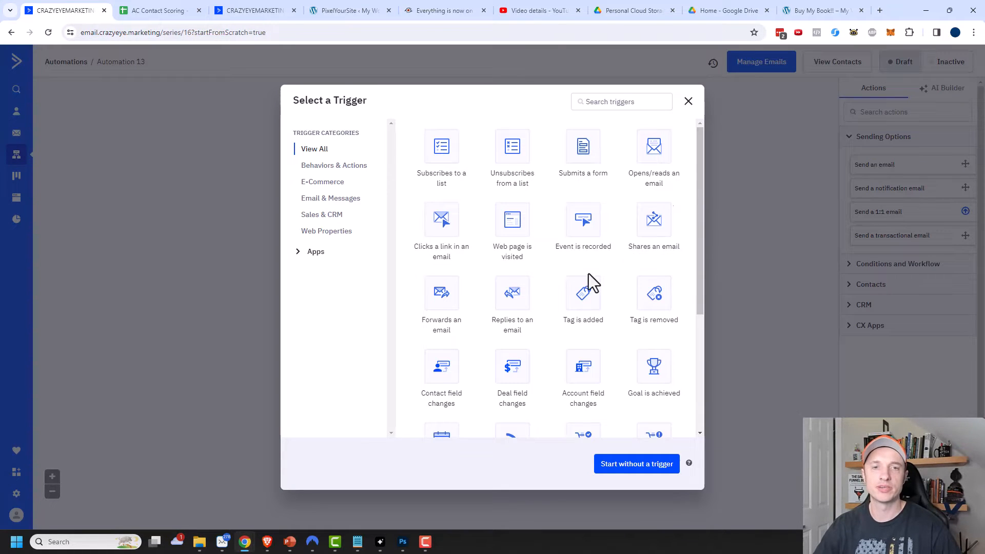
Add a start trigger for contacts subscribing to any list, set to run Multiple Times, without adding an action.
{"action": "left_click", "coordinate": [454, 168]}
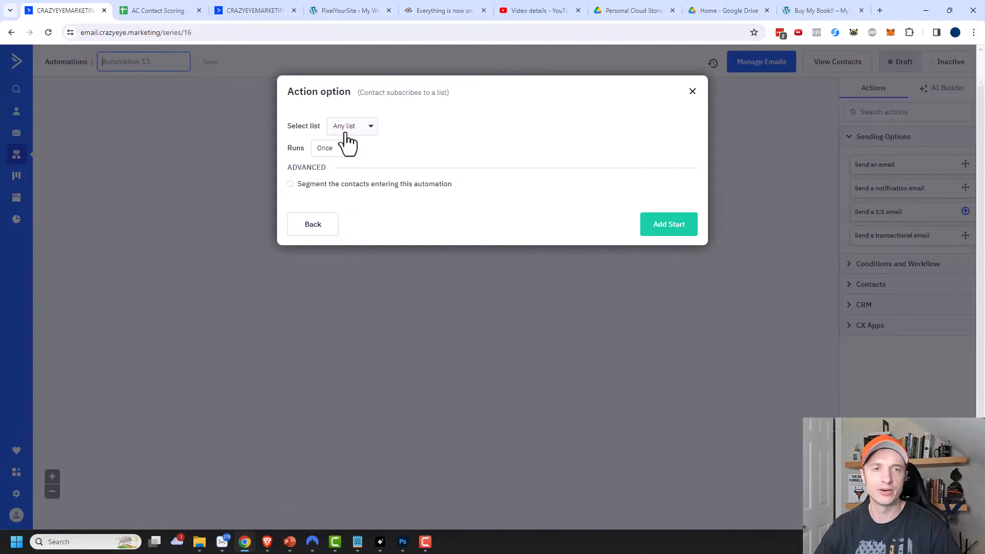
{"action": "left_click", "coordinate": [338, 154]}
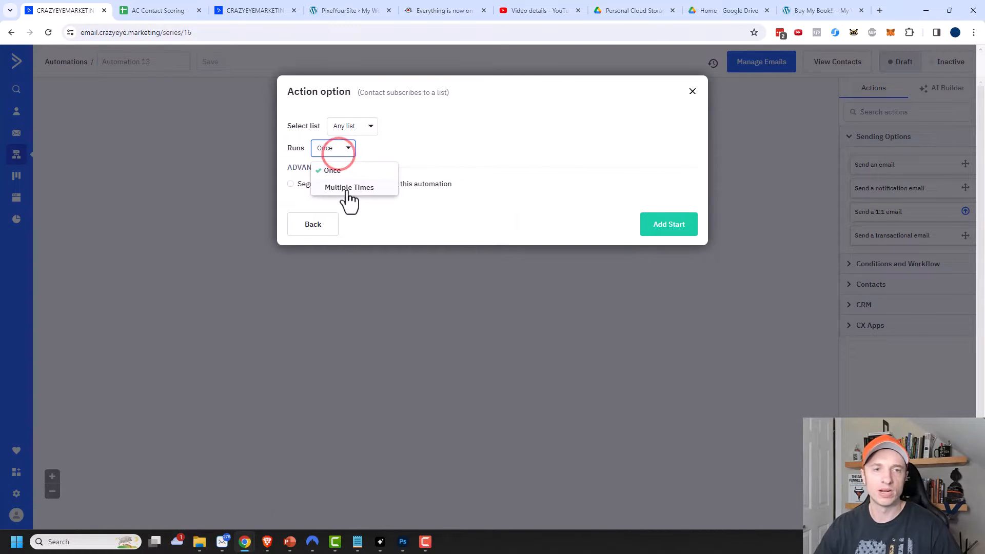
{"action": "left_click", "coordinate": [348, 188]}
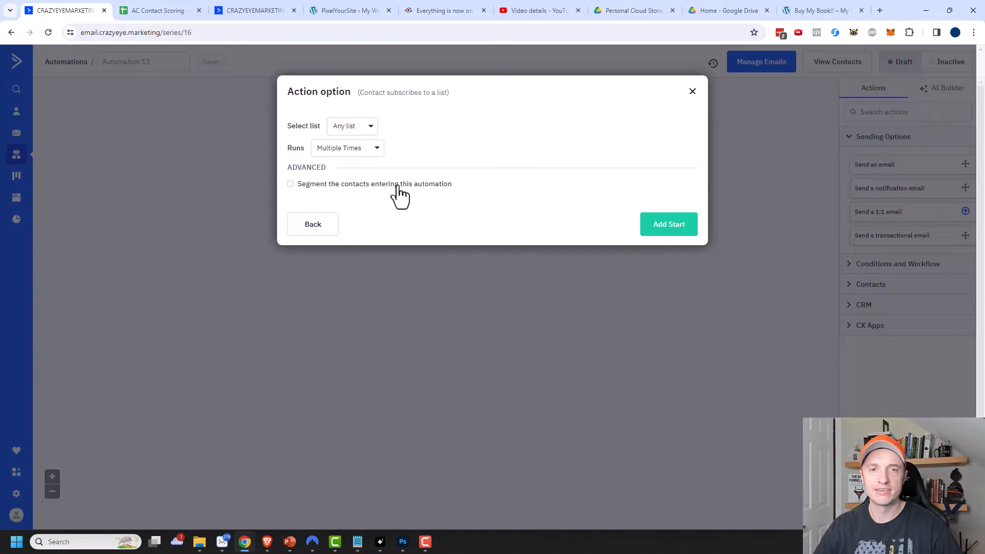
{"action": "left_click", "coordinate": [676, 229]}
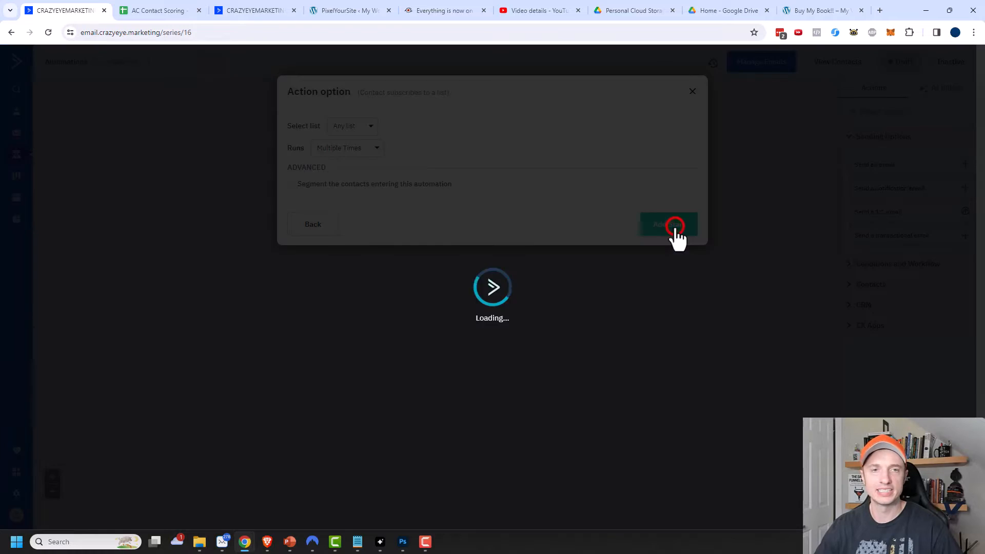
{"action": "left_click", "coordinate": [682, 91]}
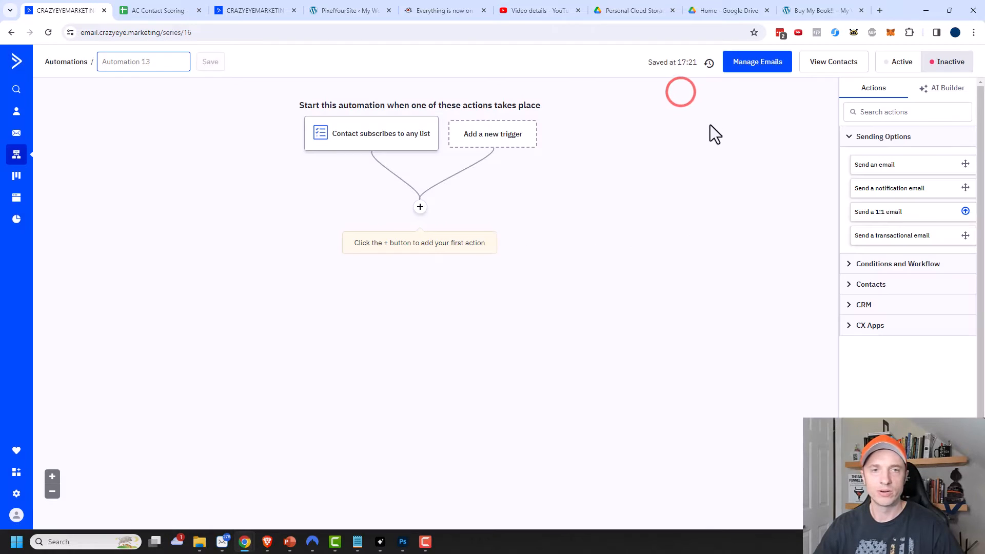
Add a second trigger for contacts reading any Standard Campaign email in any list, set to run Multiple Times.
{"action": "mouse_move", "coordinate": [372, 138]}
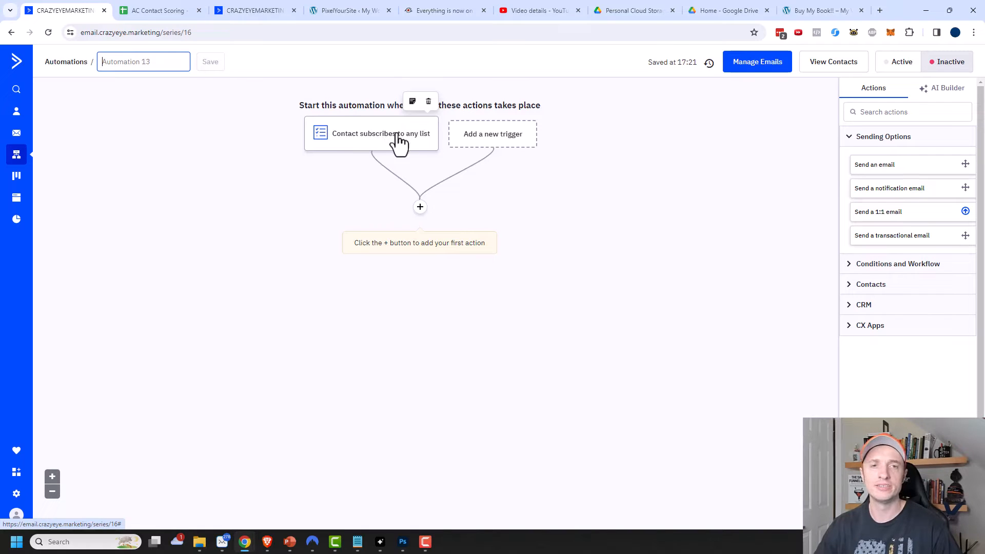
{"action": "left_click", "coordinate": [500, 137]}
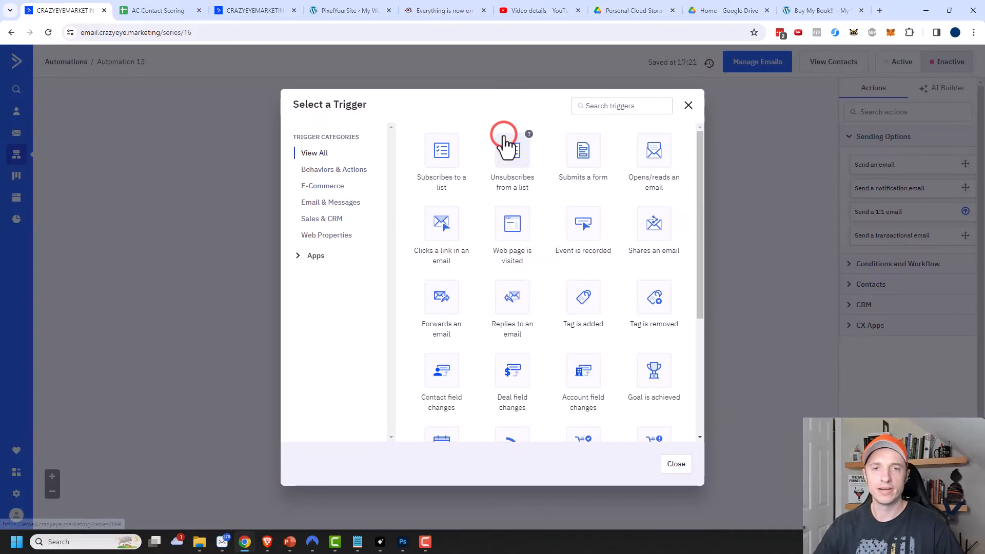
{"action": "left_click", "coordinate": [657, 165]}
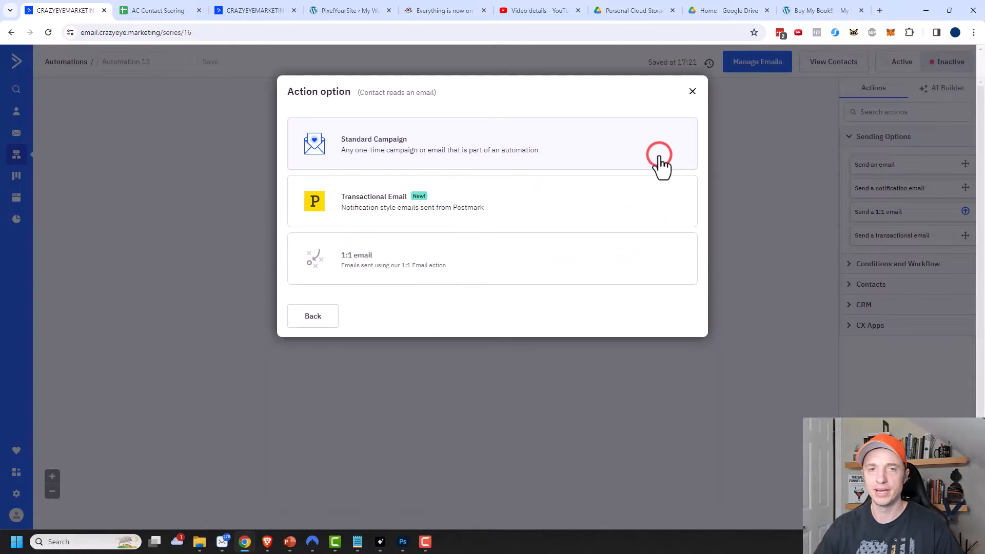
{"action": "left_click", "coordinate": [416, 153]}
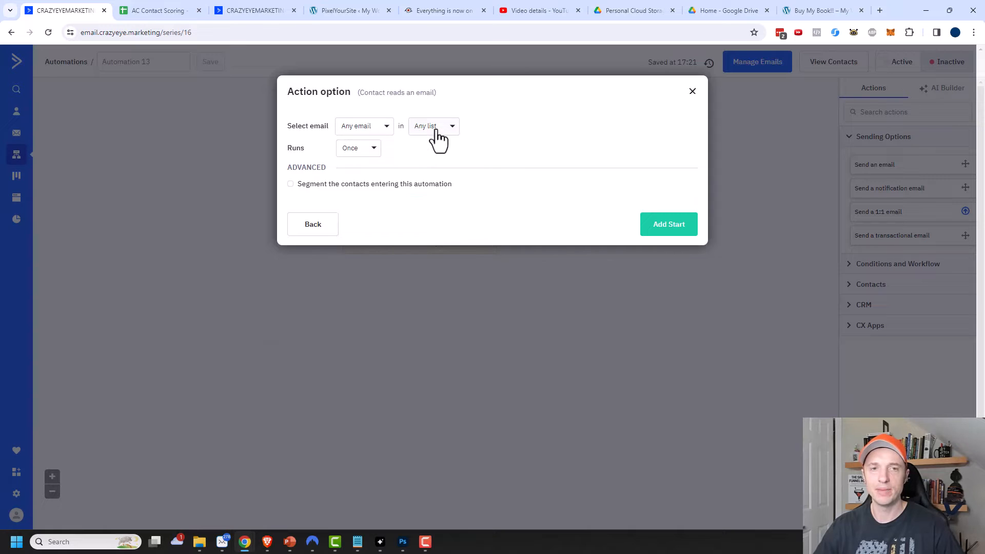
{"action": "left_click", "coordinate": [358, 148]}
{"action": "left_click", "coordinate": [373, 149]}
{"action": "left_click", "coordinate": [359, 147]}
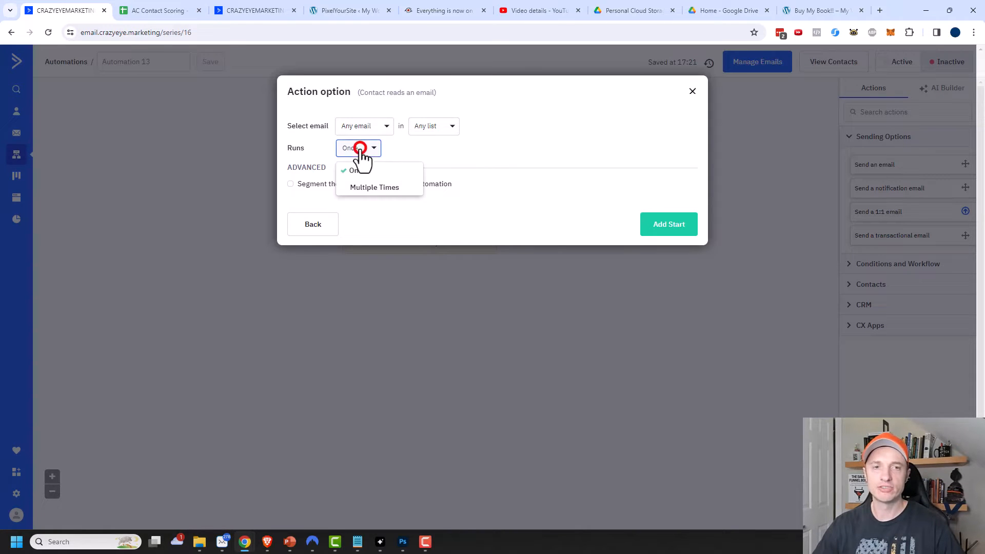
{"action": "left_click", "coordinate": [372, 188]}
{"action": "left_click", "coordinate": [494, 148]}
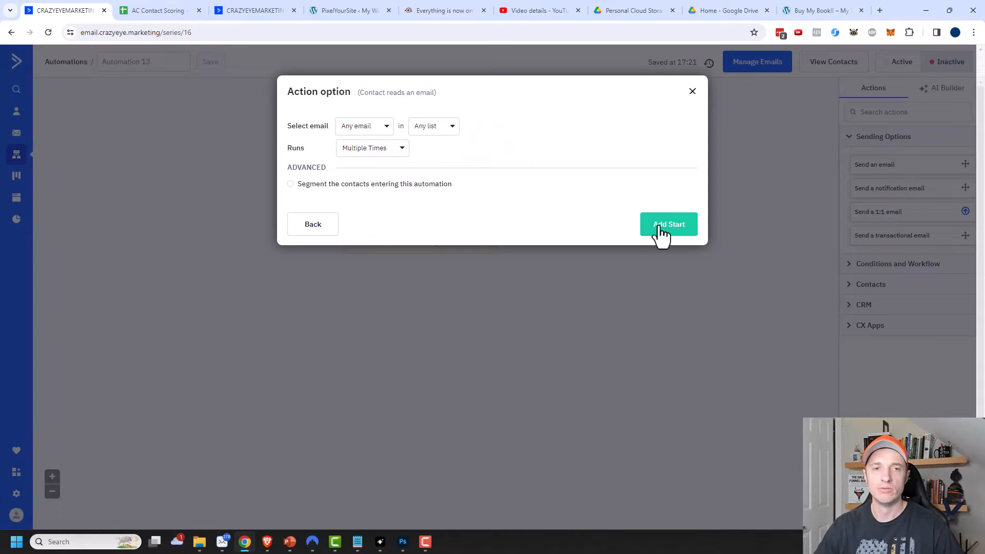
{"action": "left_click", "coordinate": [659, 225]}
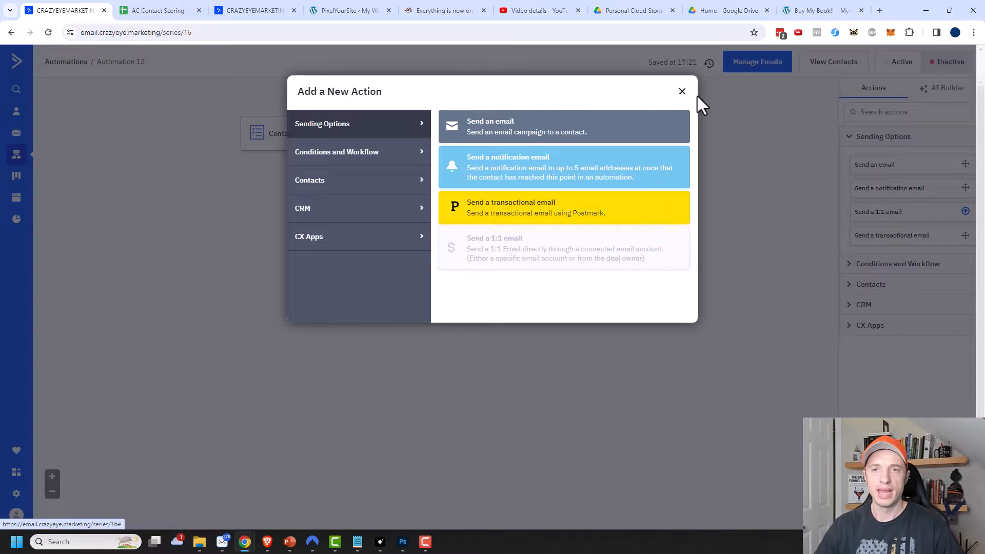
{"action": "left_click", "coordinate": [682, 93]}
Add a trigger for contacts clicking a link in any Standard Campaign email in any list, set to run Multiple Times.
{"action": "left_click", "coordinate": [567, 137]}
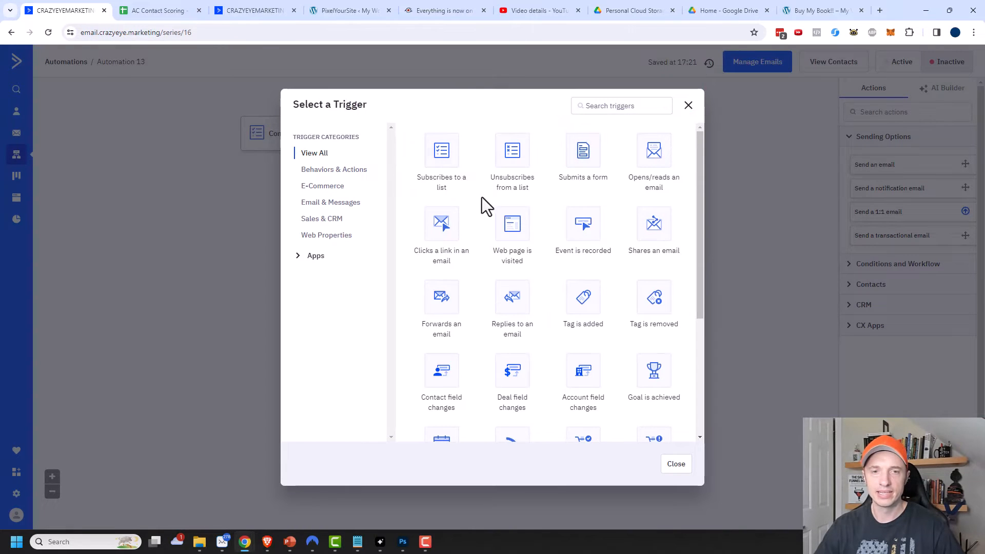
{"action": "left_click", "coordinate": [435, 239]}
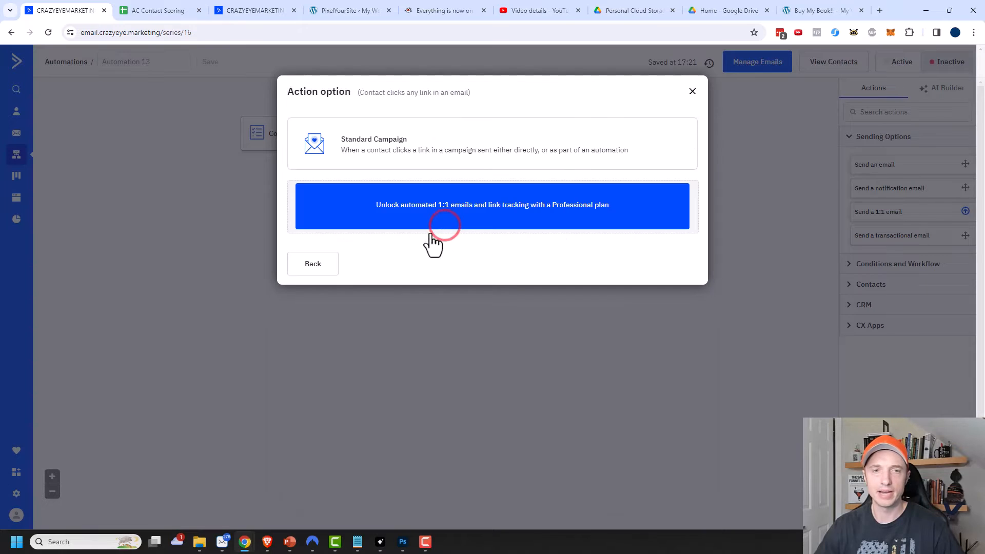
{"action": "left_click", "coordinate": [379, 148]}
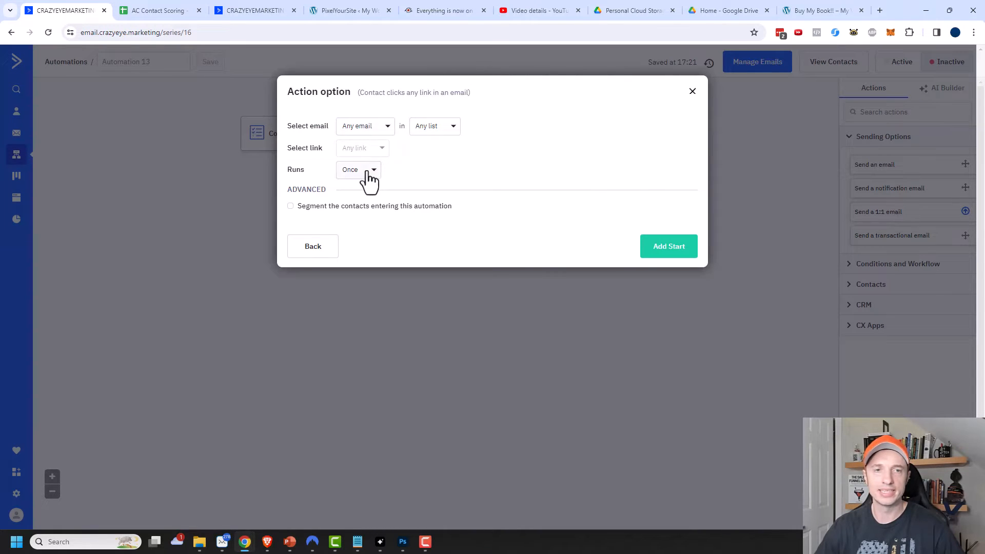
{"action": "left_click", "coordinate": [368, 171]}
{"action": "left_click", "coordinate": [381, 207]}
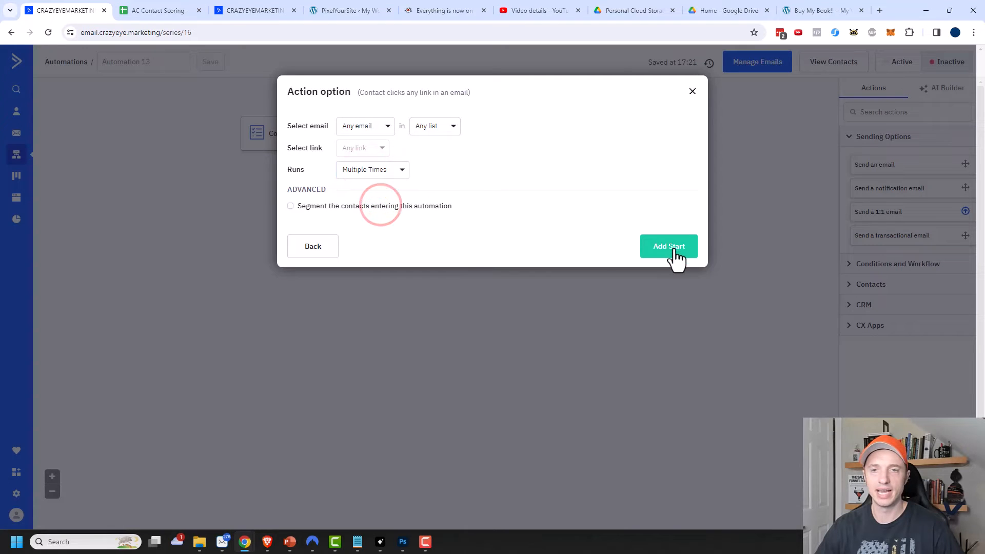
{"action": "left_click", "coordinate": [673, 248]}
{"action": "left_click", "coordinate": [681, 90]}
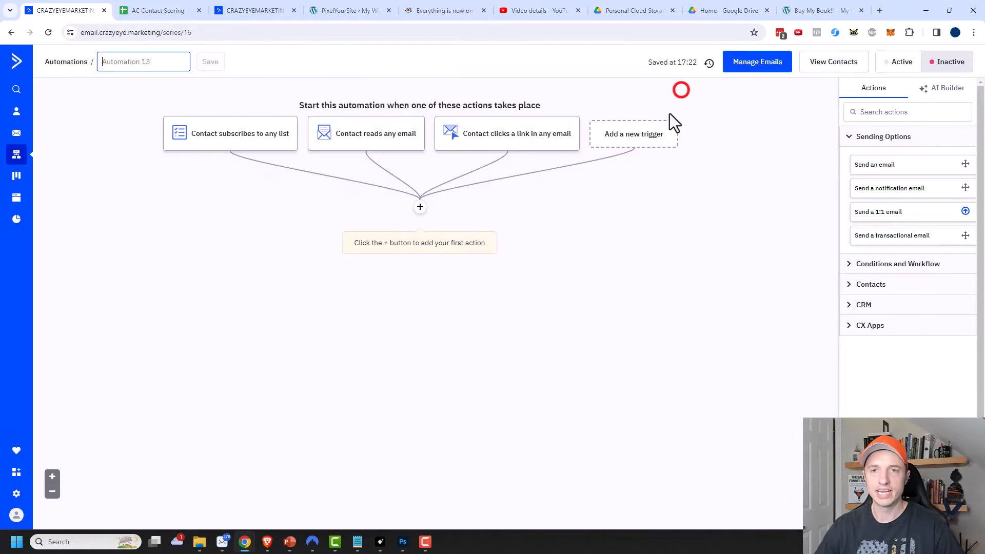
Add a trigger for contacts replying to any Standard Campaign email in any list, set to run Multiple Times.
{"action": "left_click", "coordinate": [642, 139]}
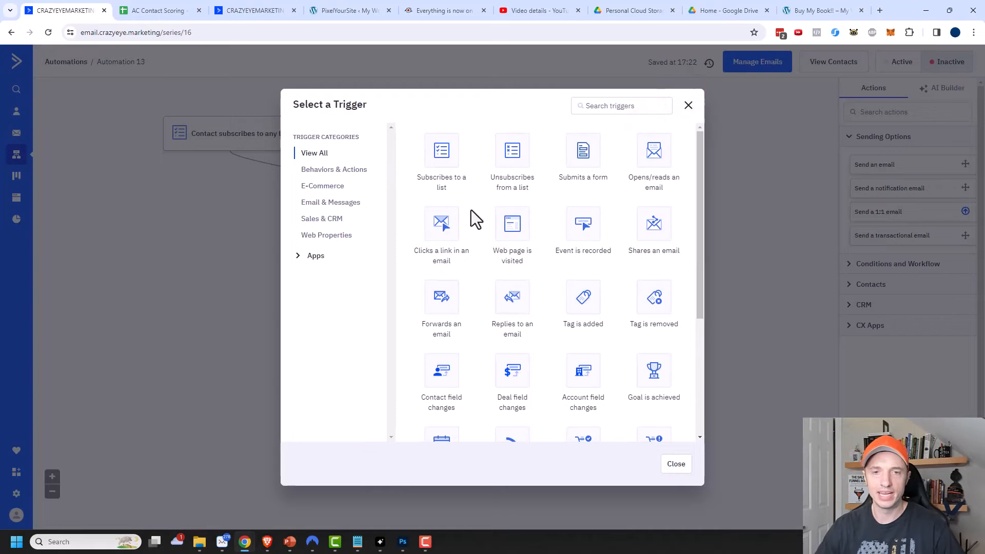
{"action": "left_click", "coordinate": [515, 309]}
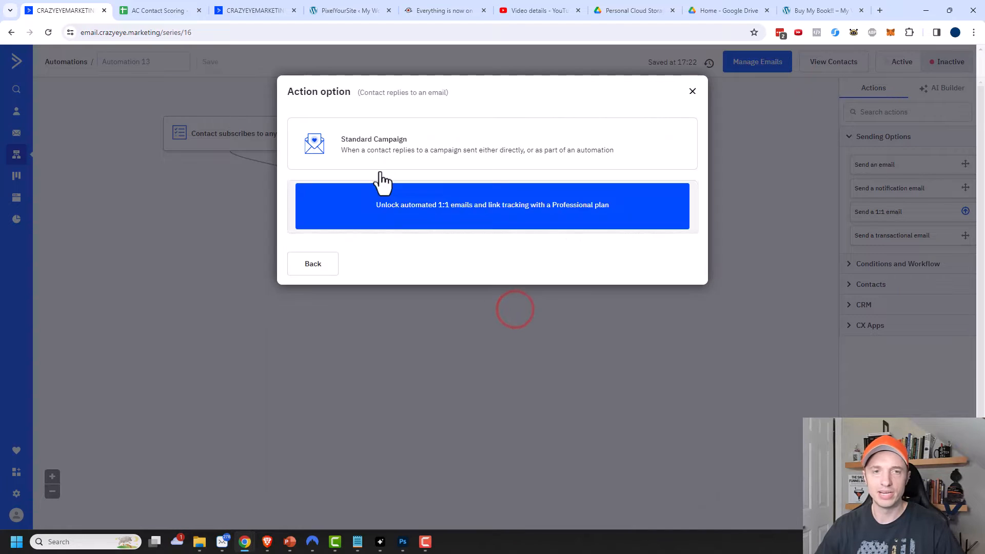
{"action": "left_click", "coordinate": [435, 147]}
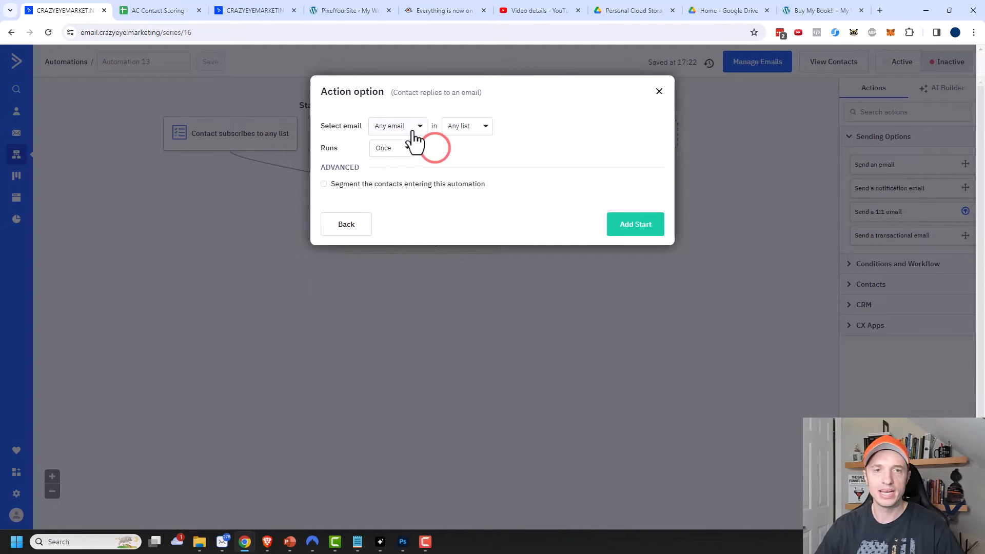
{"action": "left_click", "coordinate": [390, 148]}
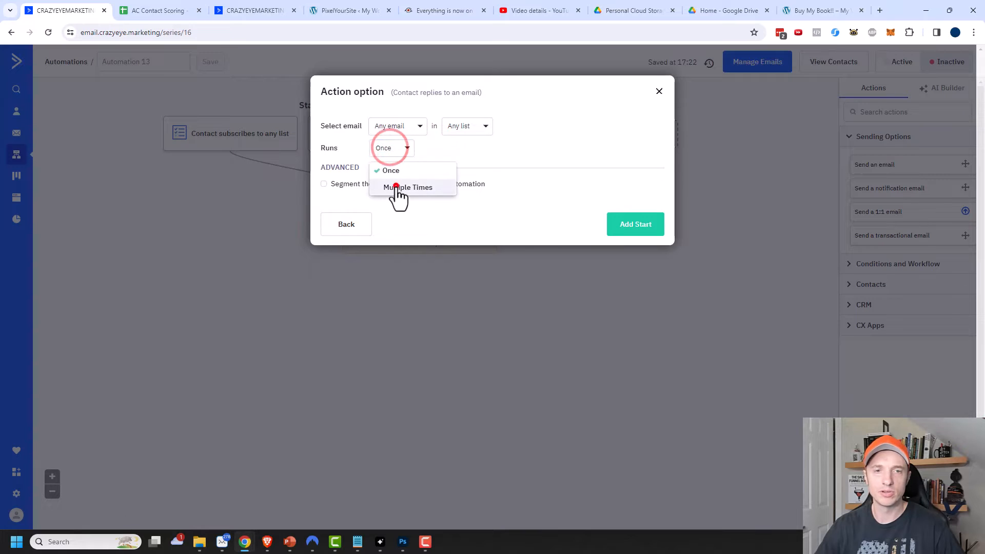
{"action": "left_click", "coordinate": [398, 187]}
{"action": "left_click", "coordinate": [636, 228]}
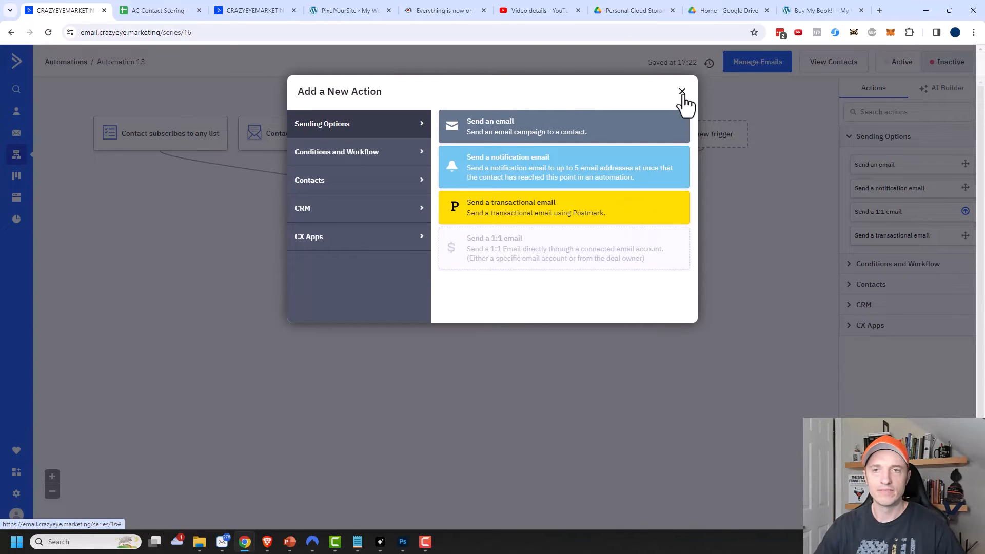
Add a contact update action that sets the Last Email Engagement field to the current time beneath the triggers.
{"action": "left_click", "coordinate": [682, 92]}
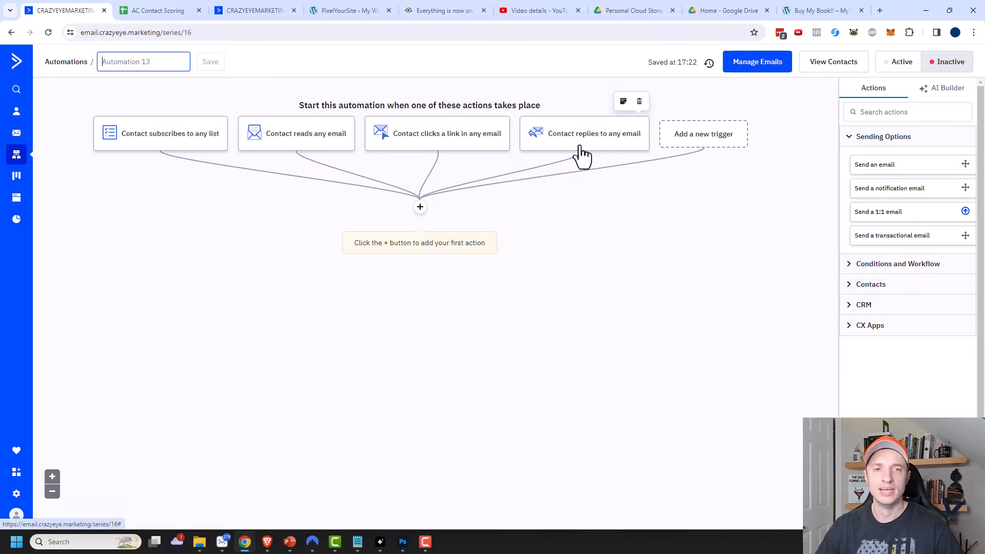
{"action": "left_click", "coordinate": [420, 208]}
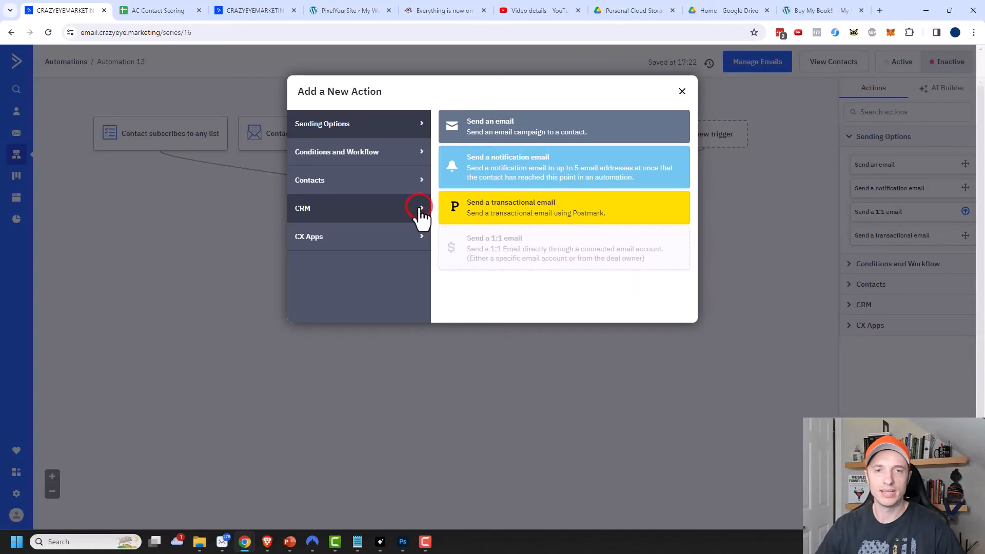
{"action": "left_click", "coordinate": [386, 192]}
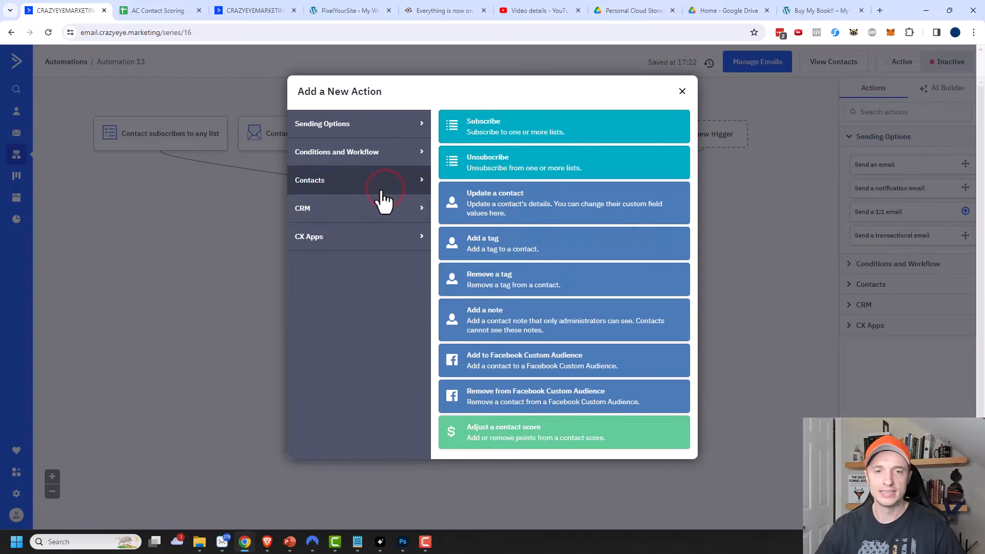
{"action": "left_click", "coordinate": [529, 210]}
{"action": "left_click", "coordinate": [413, 246]}
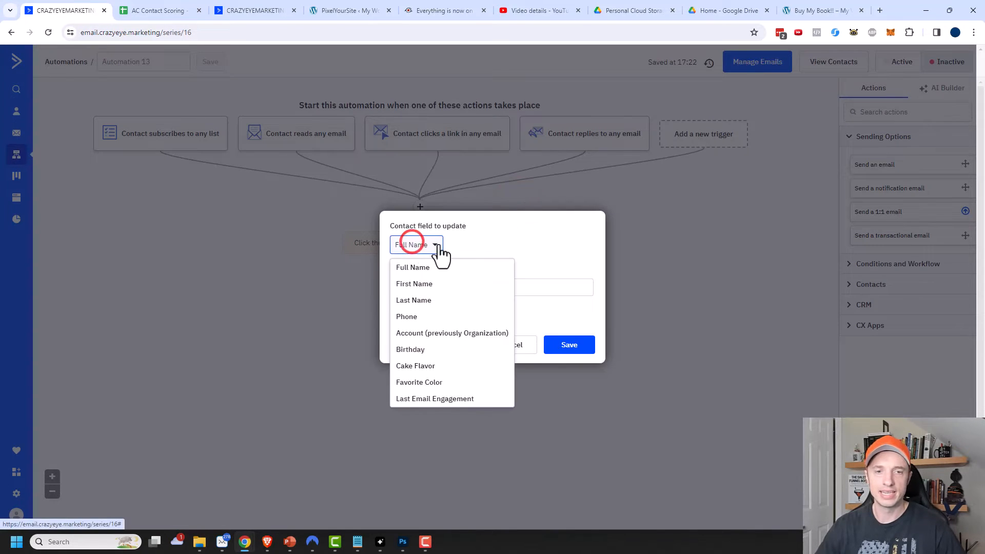
{"action": "left_click", "coordinate": [441, 398]}
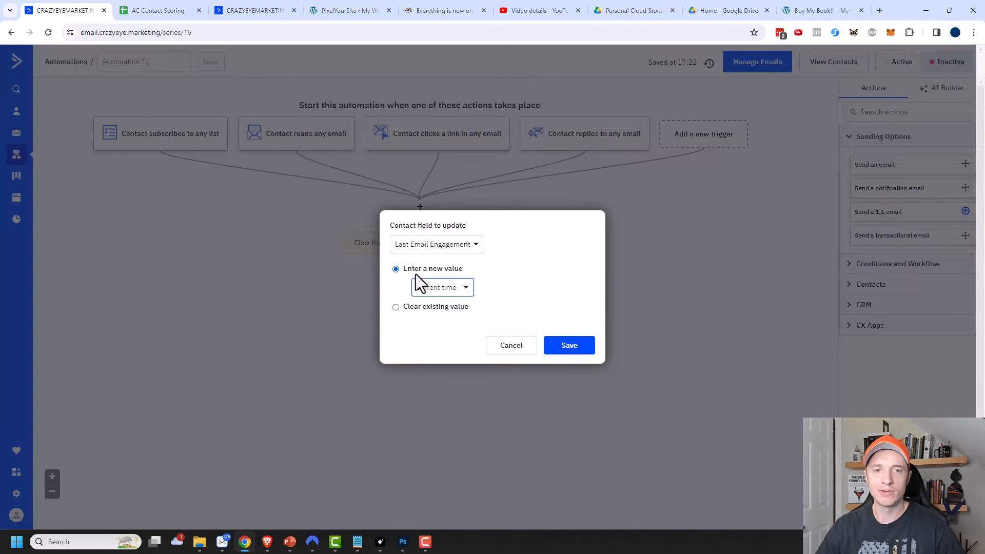
{"action": "left_click", "coordinate": [439, 288]}
{"action": "left_click", "coordinate": [432, 306]}
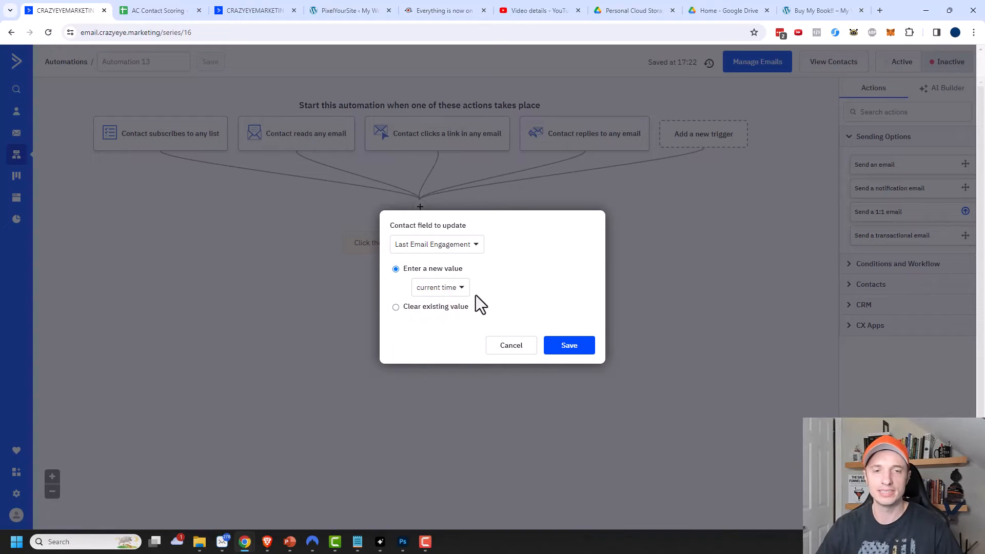
{"action": "left_click", "coordinate": [578, 345]}
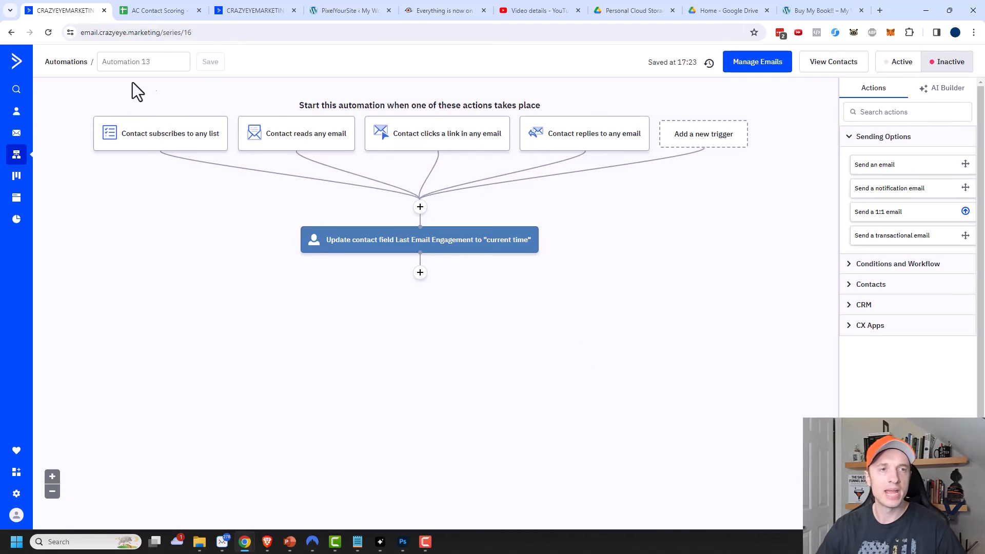
Rename the automation as Update Last Email Engagement Field, save the name and set the automation to Active.
{"action": "left_click", "coordinate": [166, 62]}
{"action": "type", "text": "Update Last Email Engagement Field"}
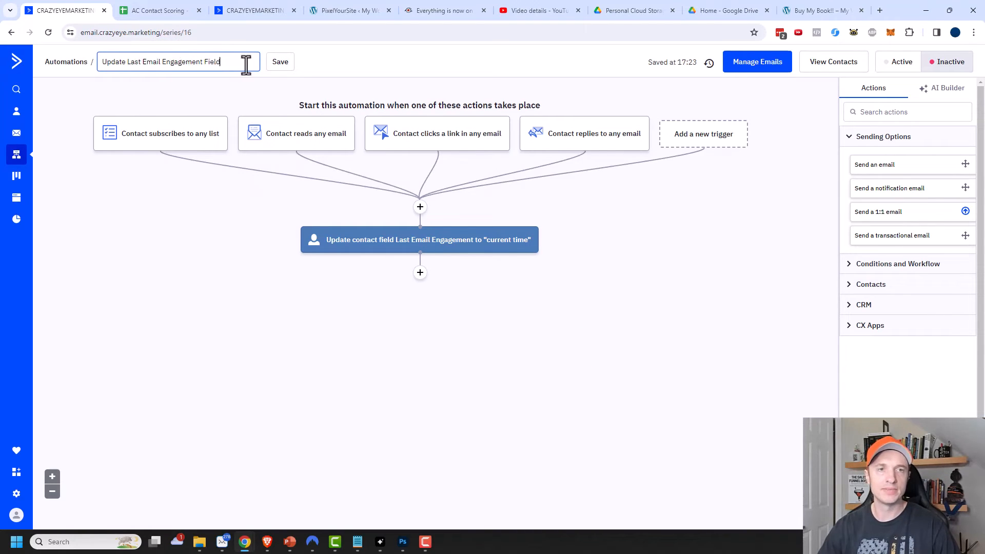
{"action": "left_click", "coordinate": [274, 66]}
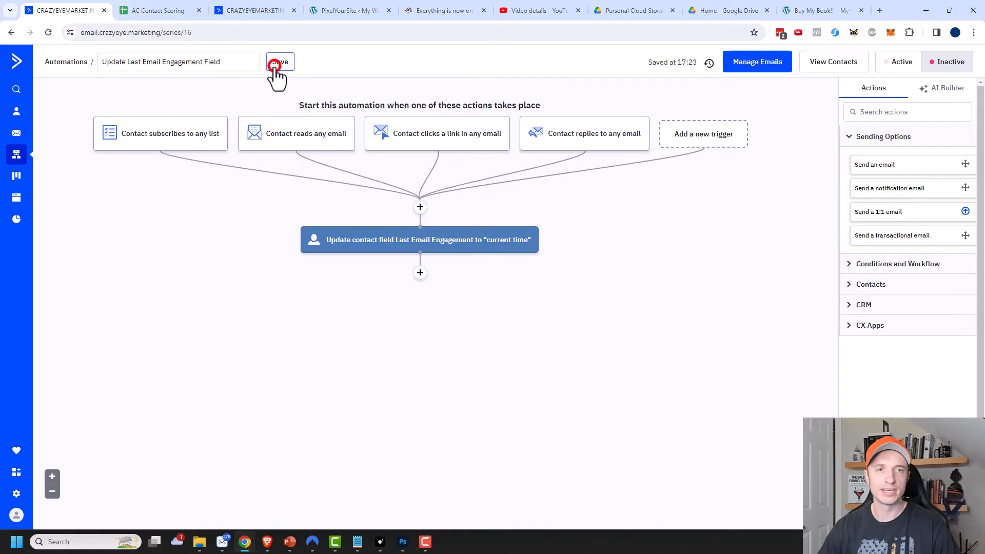
{"action": "left_click", "coordinate": [895, 62]}
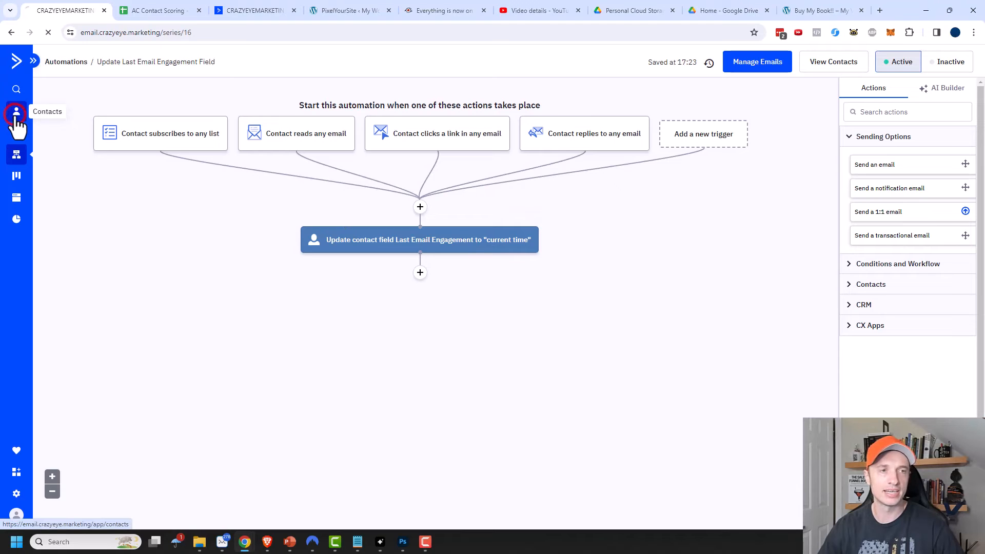
Create a segment named Active Subscribers for the Crazy Eye Marketing list and include the Master Contact List in it.
{"action": "left_click", "coordinate": [61, 123]}
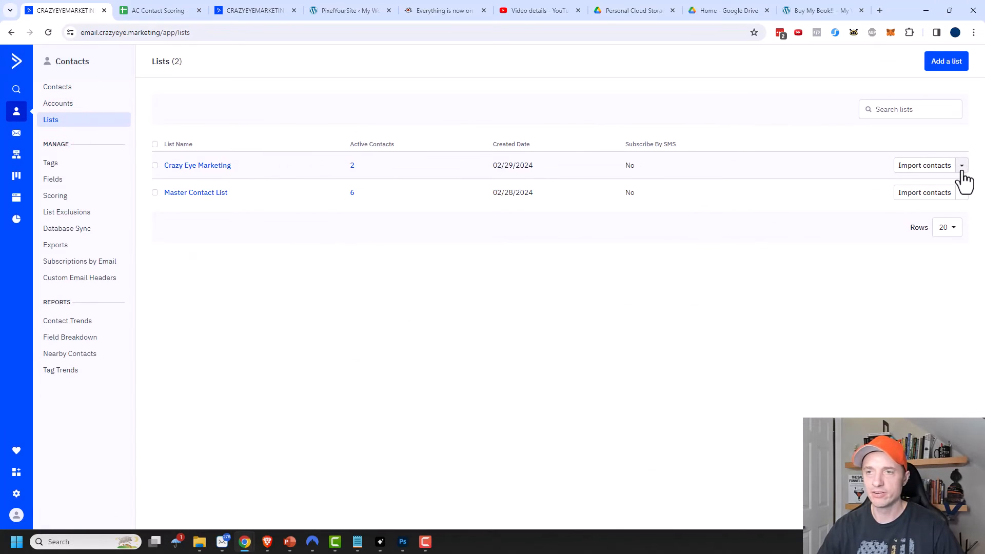
{"action": "left_click", "coordinate": [961, 165]}
{"action": "left_click", "coordinate": [883, 241]}
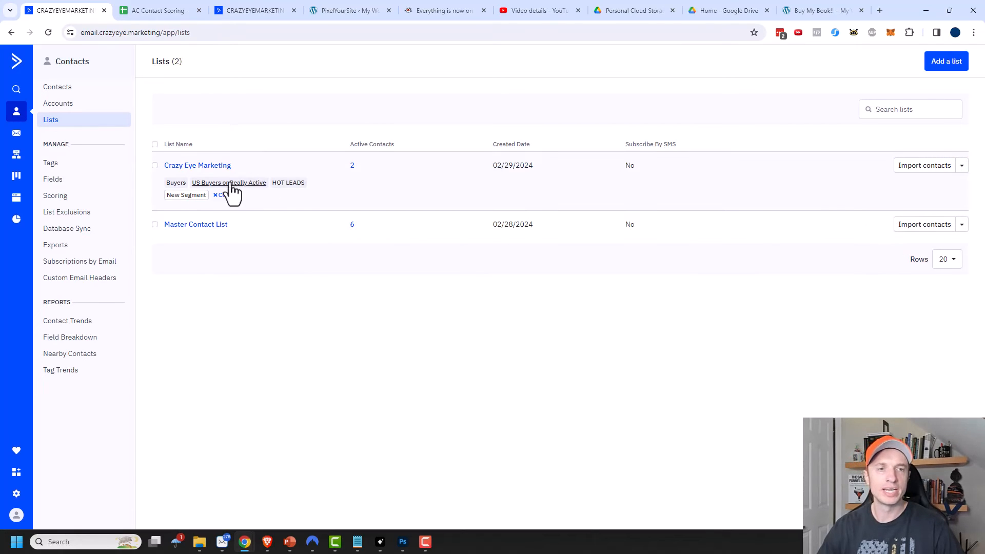
{"action": "left_click", "coordinate": [183, 200]}
{"action": "left_click", "coordinate": [497, 282]}
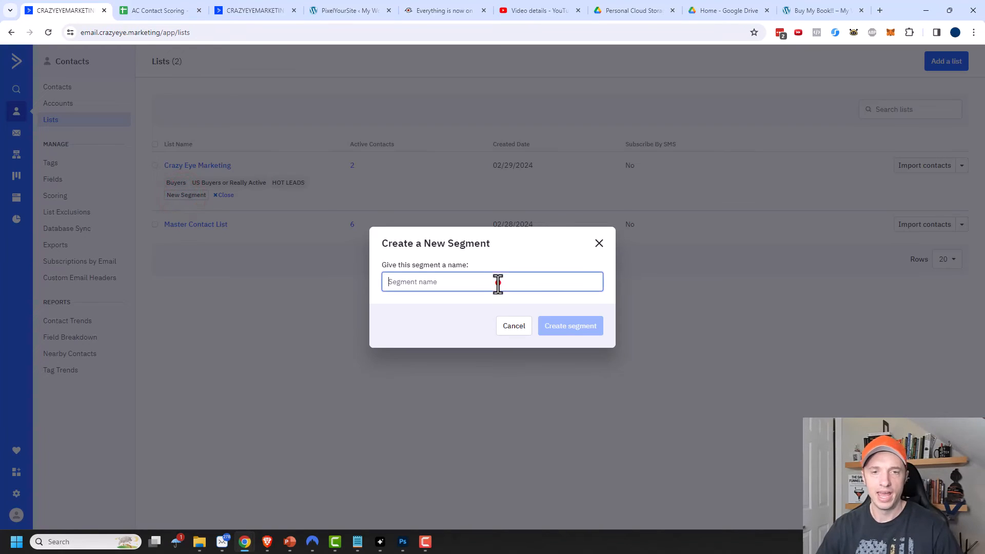
{"action": "type", "text": "Active Su"}
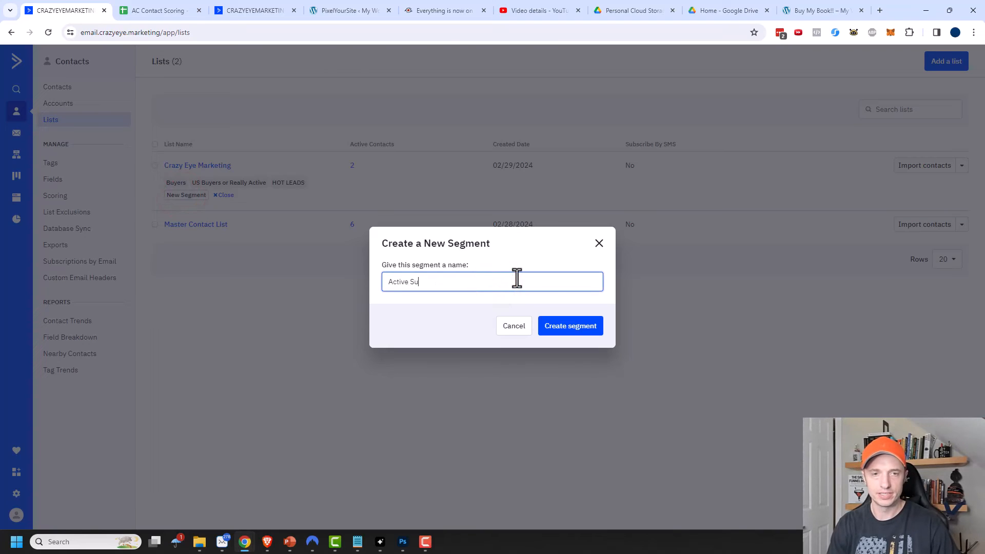
{"action": "type", "text": "bers"}
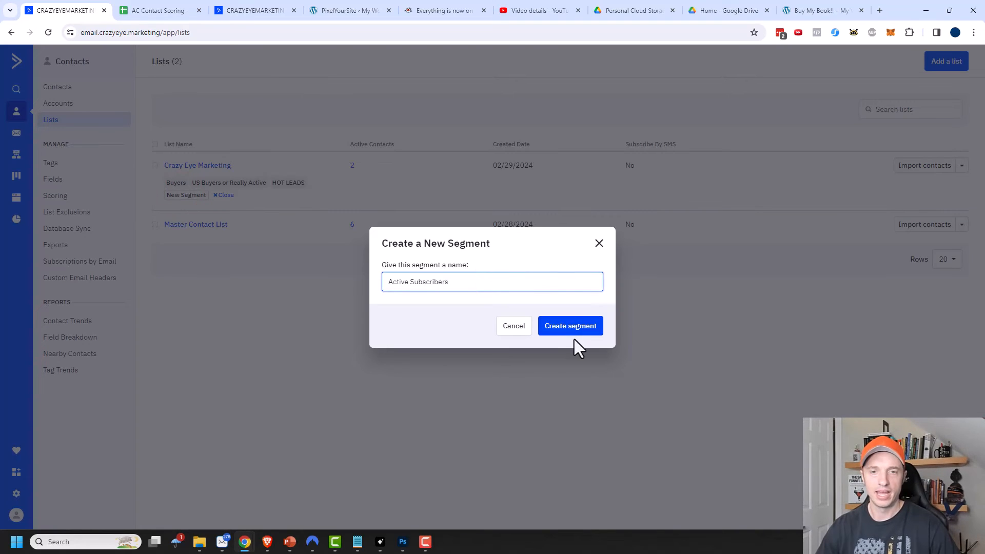
{"action": "left_click", "coordinate": [579, 333]}
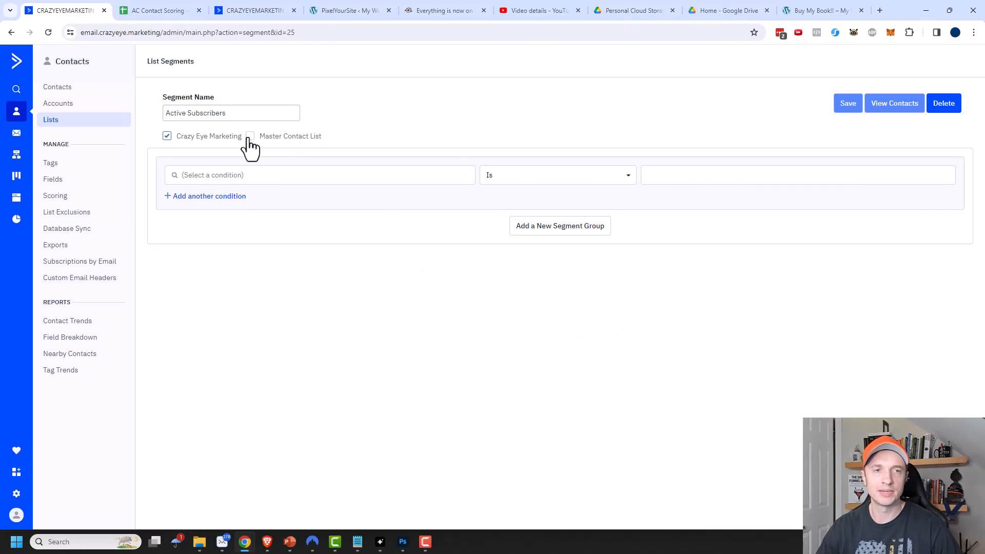
{"action": "left_click", "coordinate": [249, 136]}
Set the segment's condition to the custom contact field Last Email Engagement with the operator Is on or after.
{"action": "left_click", "coordinate": [390, 174]}
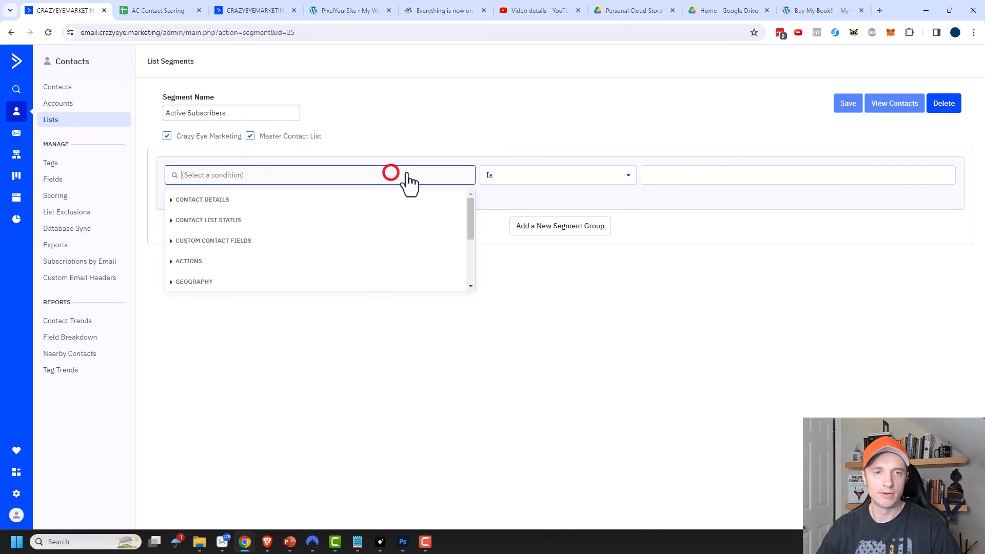
{"action": "left_click", "coordinate": [238, 241]}
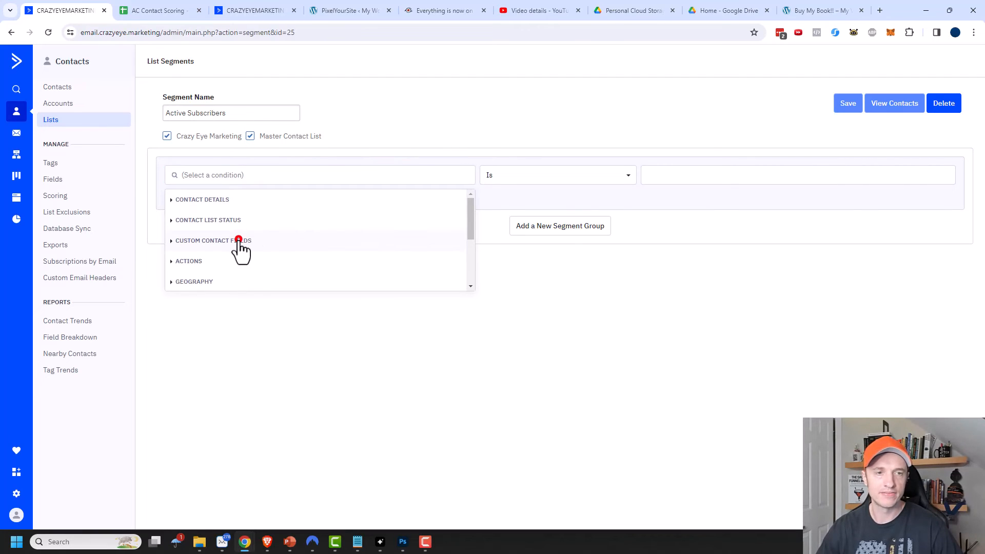
{"action": "scroll", "coordinate": [259, 242], "scroll_direction": "down", "scroll_amount": 3}
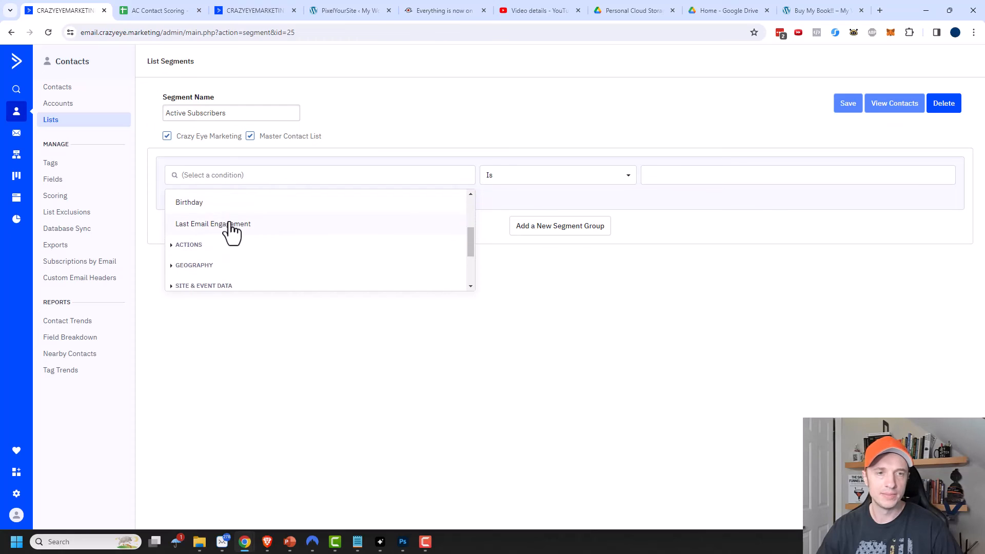
{"action": "left_click", "coordinate": [231, 225]}
{"action": "left_click", "coordinate": [552, 175]}
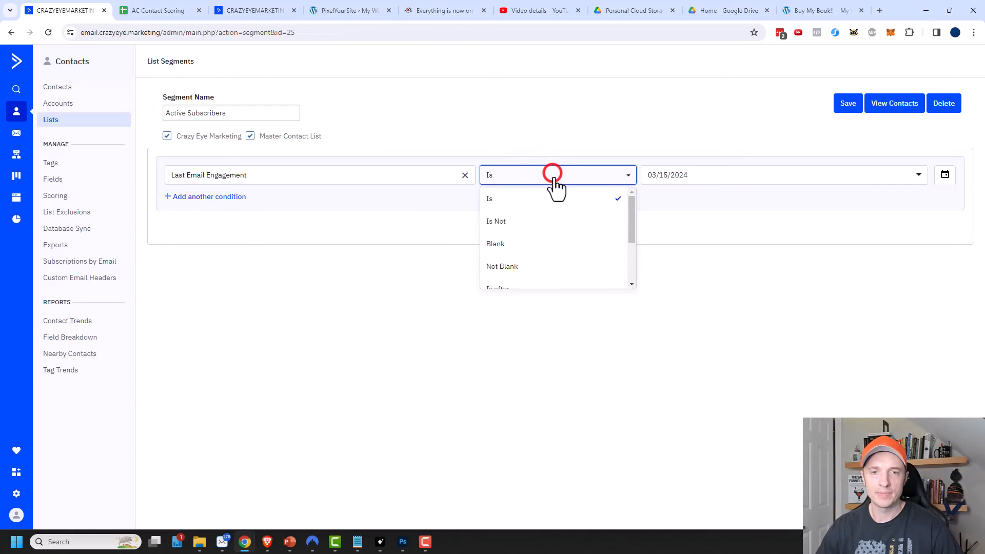
{"action": "scroll", "coordinate": [556, 202], "scroll_direction": "down", "scroll_amount": 2}
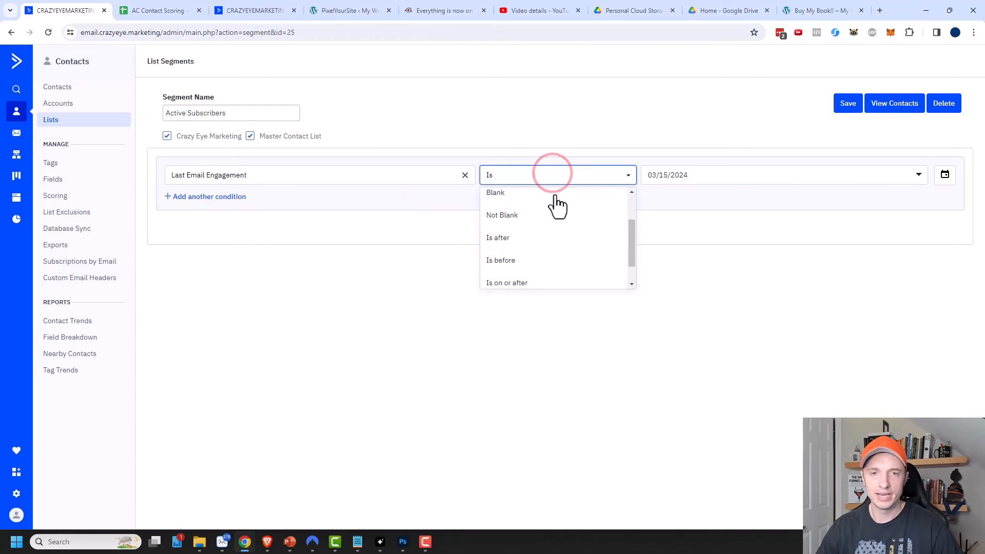
{"action": "left_click", "coordinate": [530, 284]}
Set the condition's comparison date to Current date Minus 30.
{"action": "left_click", "coordinate": [709, 177]}
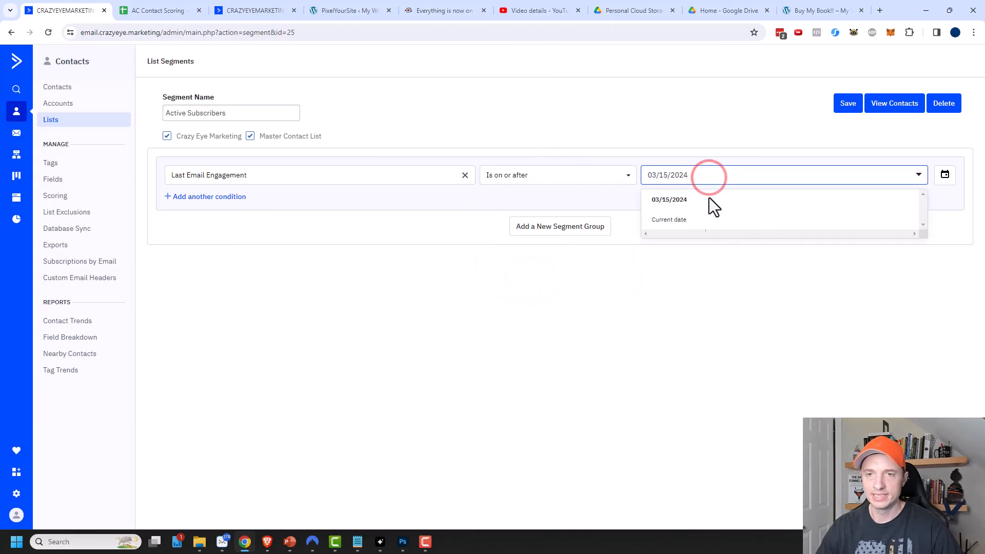
{"action": "left_click", "coordinate": [685, 219]}
{"action": "left_click", "coordinate": [926, 171]}
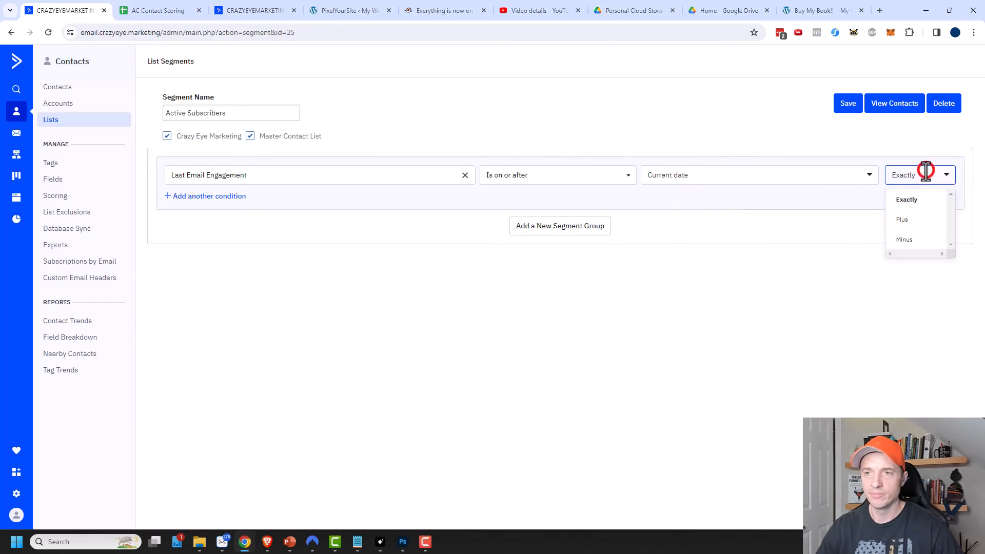
{"action": "left_click", "coordinate": [919, 239]}
{"action": "left_click", "coordinate": [923, 174]}
{"action": "type", "text": "30"}
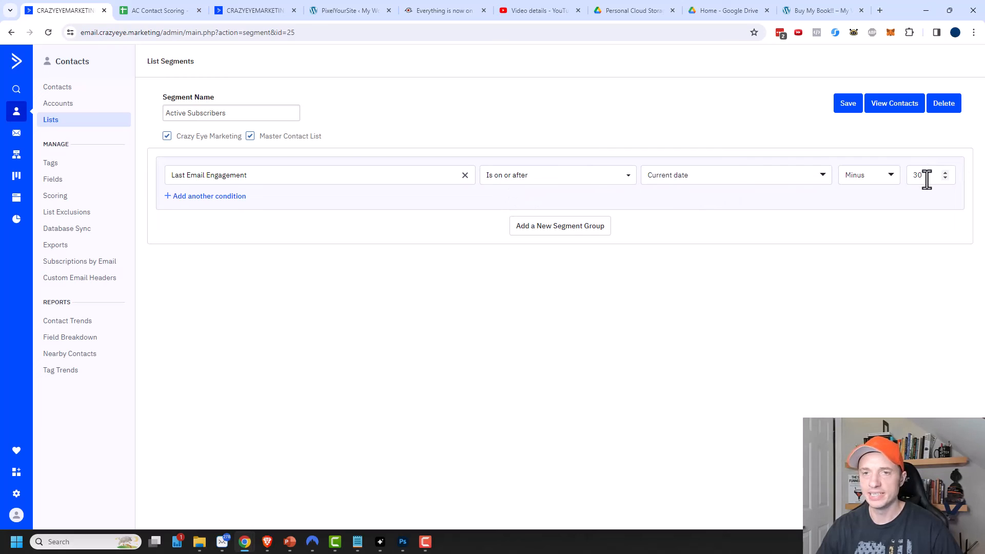
Rename the segment as Active Subscribers in last 30 days and save it.
{"action": "left_click", "coordinate": [264, 110]}
{"action": "type", "text": "in l"}
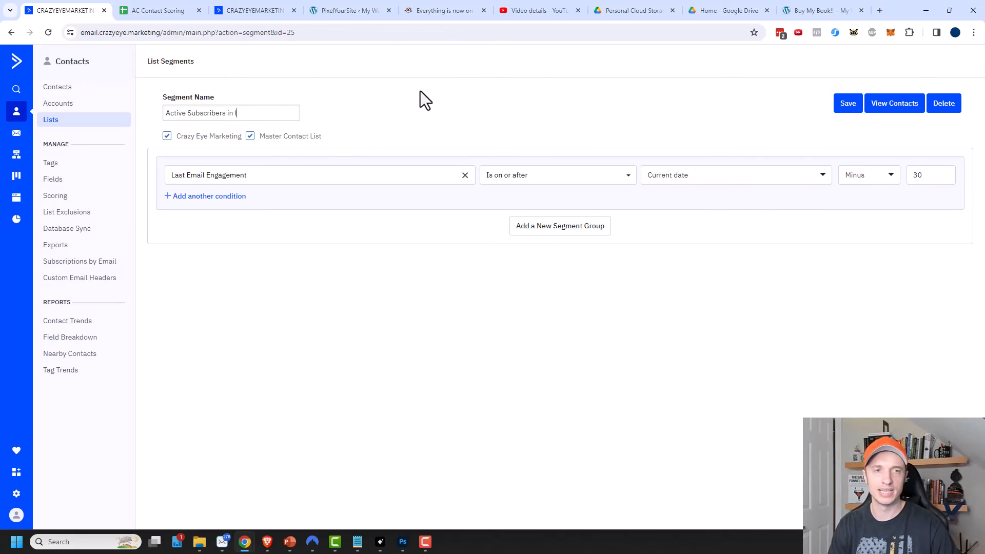
{"action": "type", "text": "ast 30 days"}
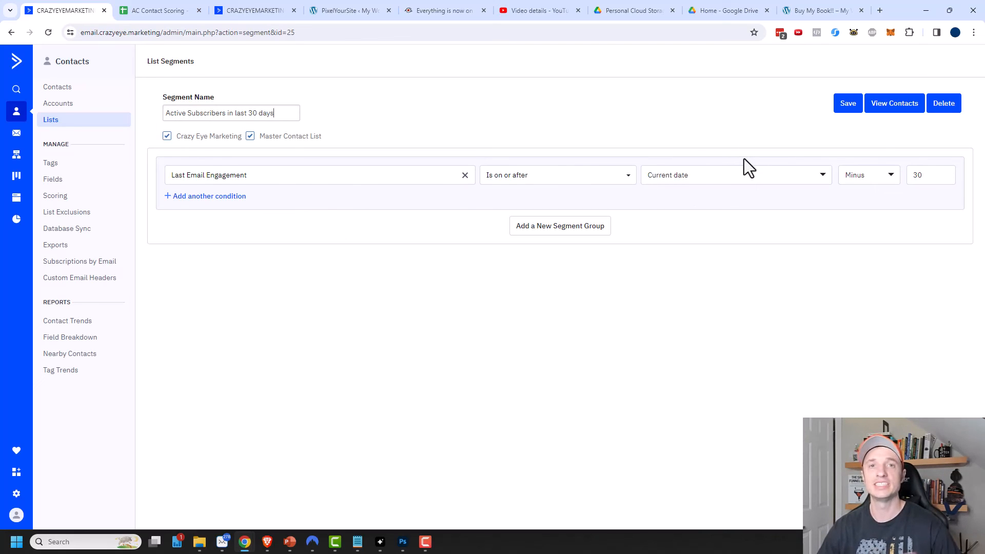
{"action": "left_click", "coordinate": [845, 106]}
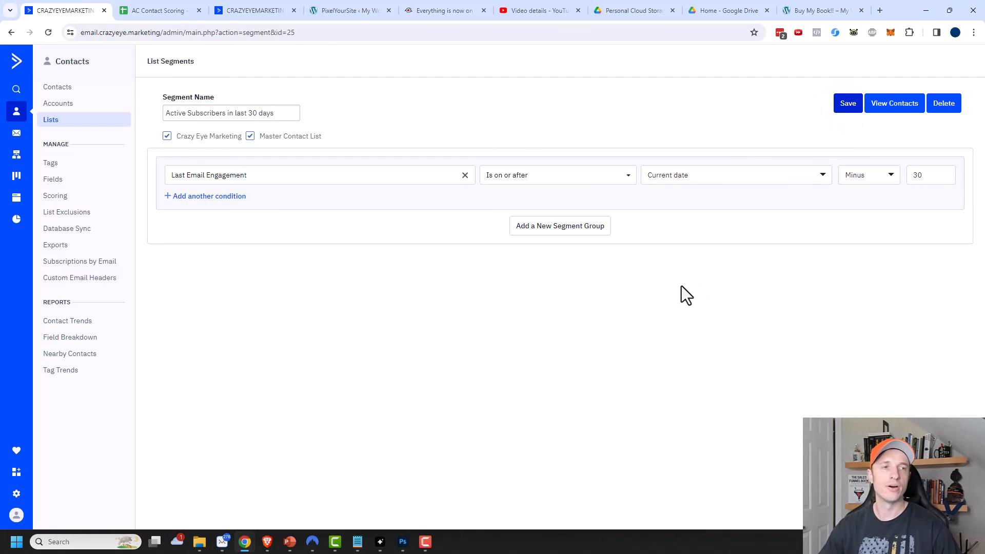